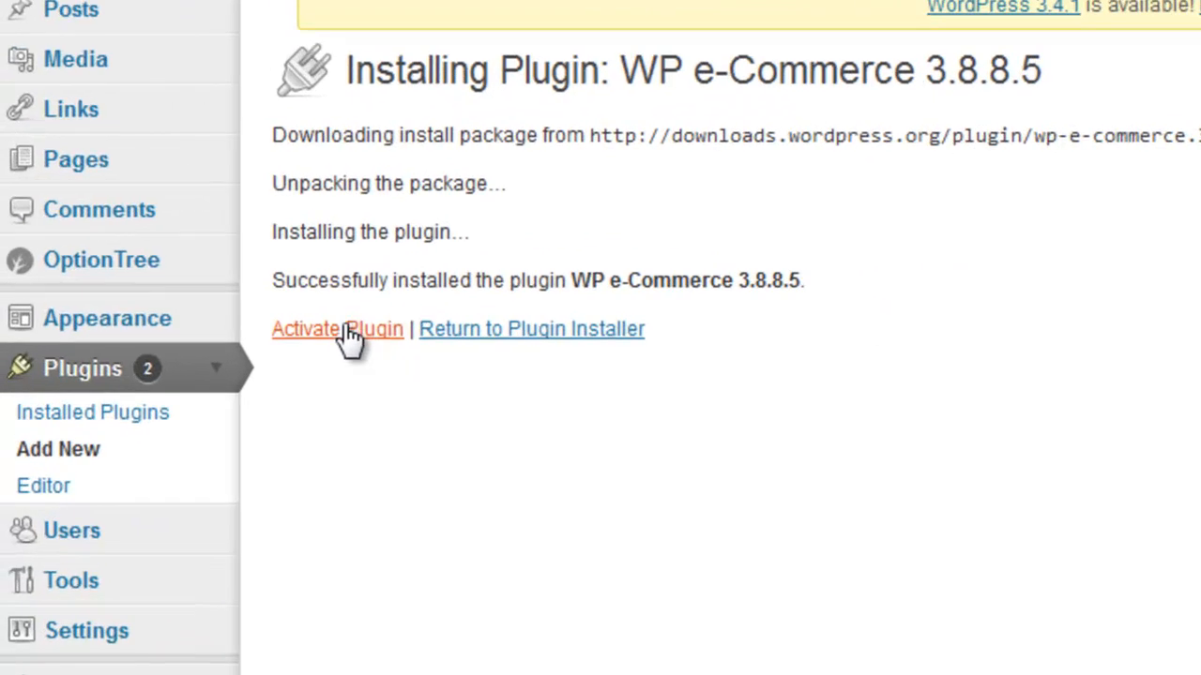
# - Activate the newly installed WP e-Commerce 3.8.8.5 plugin and confirm it in the Plugins list
pyautogui.click(352, 336)
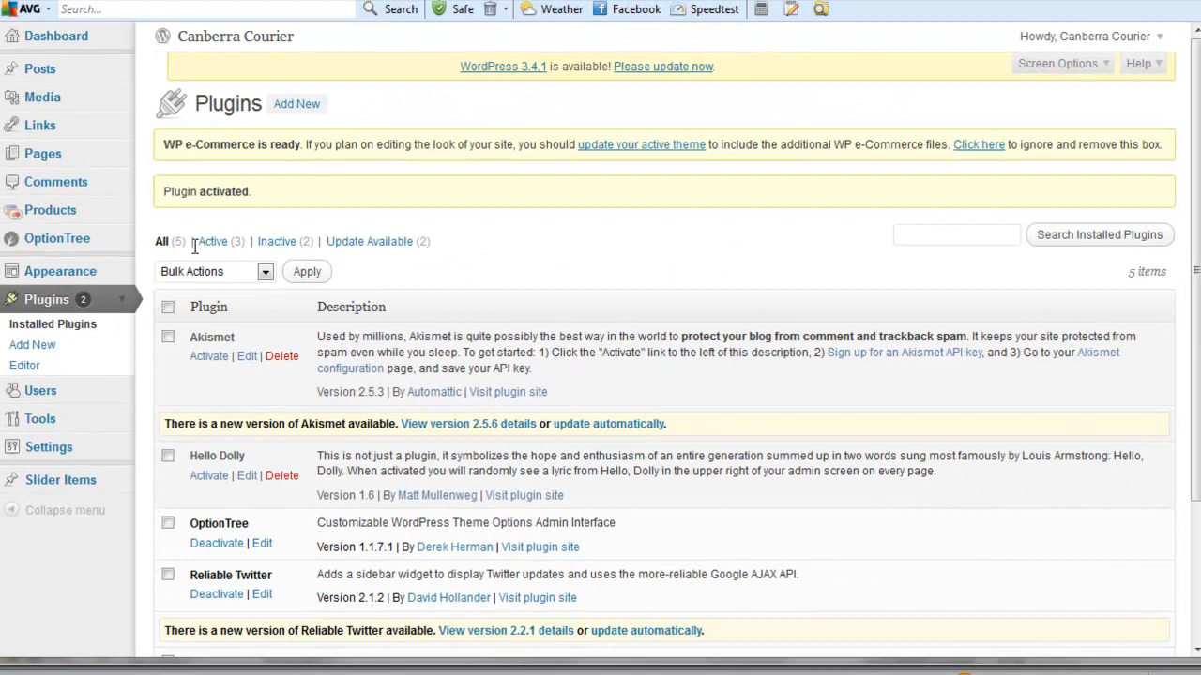
pyautogui.scroll(-2, 194, 246)
pyautogui.scroll(-2, 194, 246)
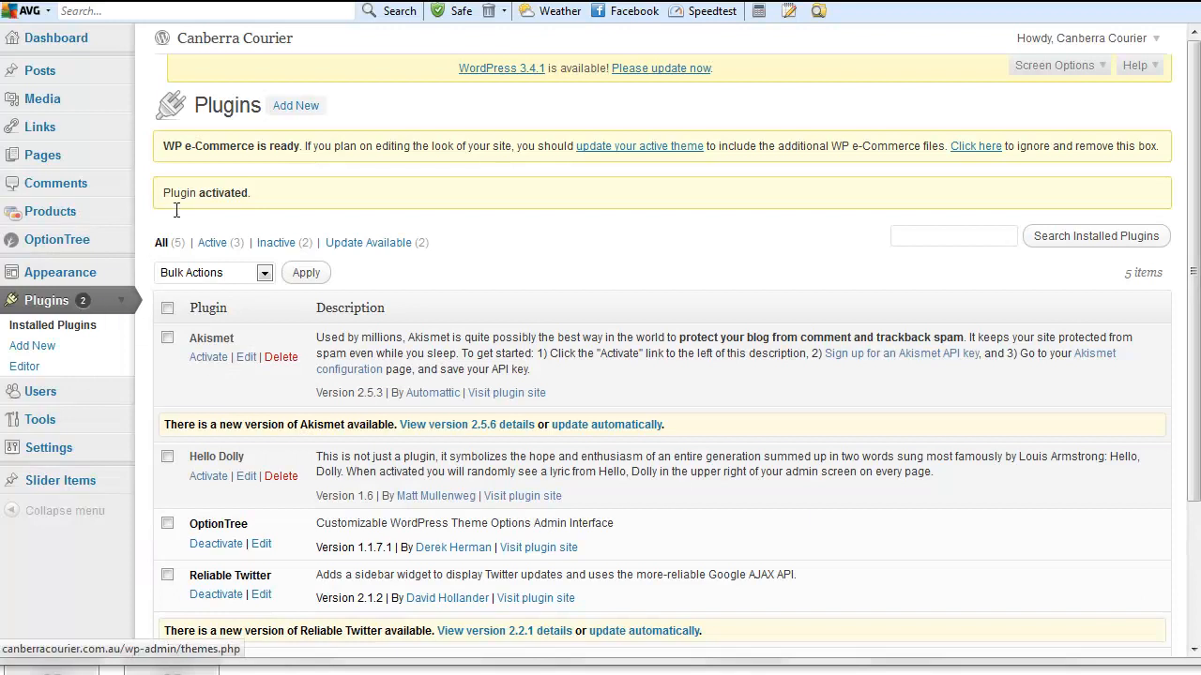
pyautogui.click(289, 110)
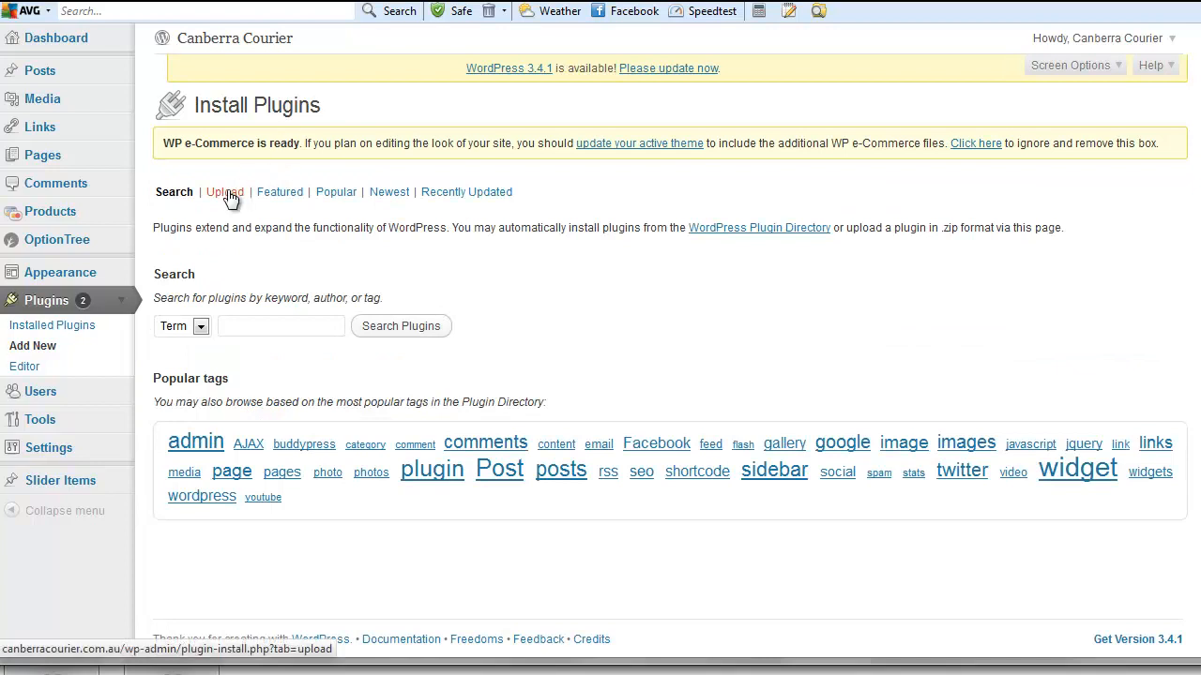
# - Upload Temando-1.7.zip from the Versions folder, install it, and activate the Temando plugin
pyautogui.click(228, 195)
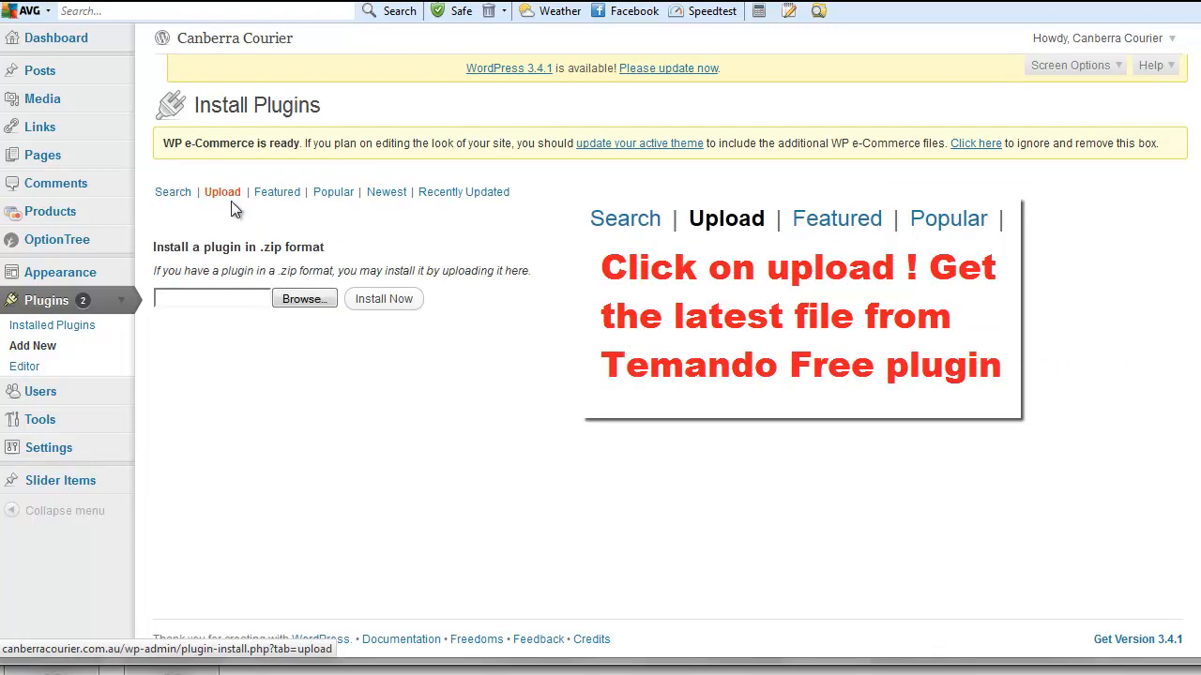
pyautogui.click(305, 299)
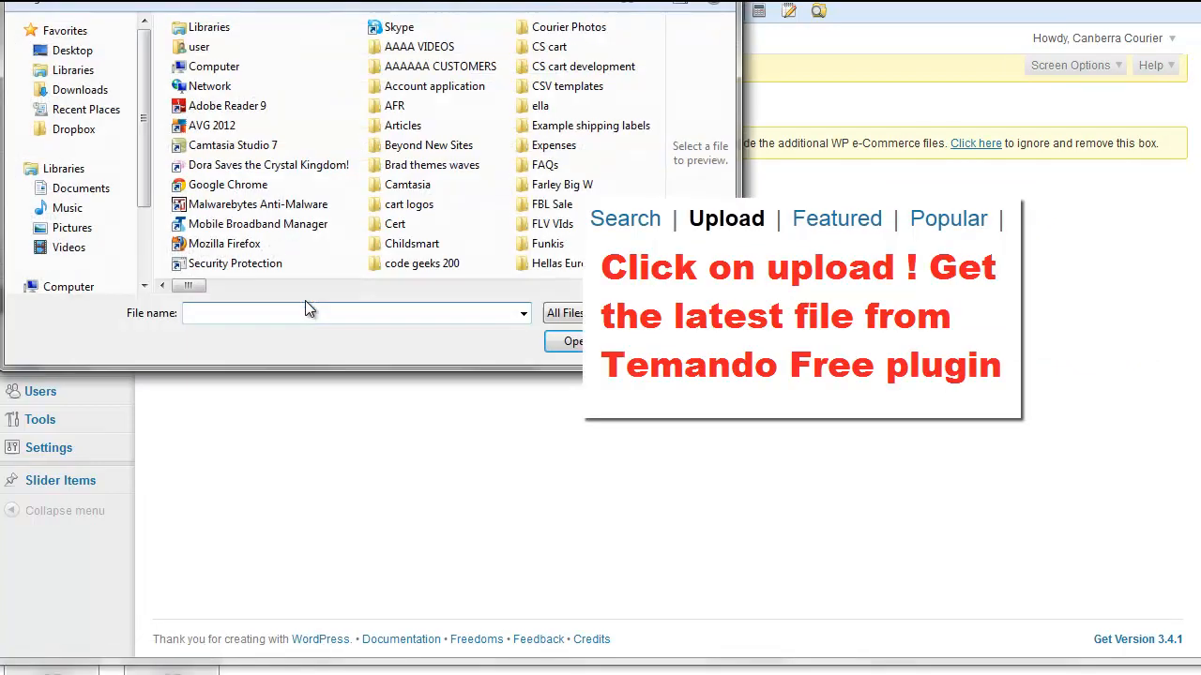
pyautogui.hscroll(5, 507, 291)
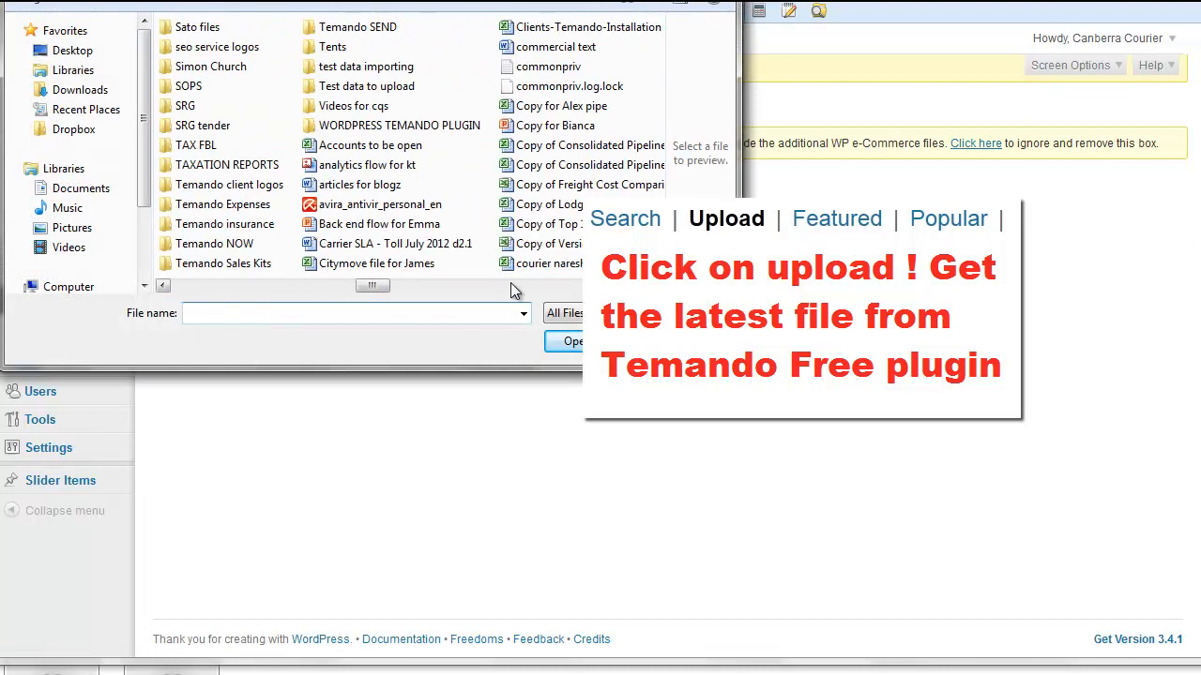
pyautogui.click(398, 127)
pyautogui.doubleClick(399, 127)
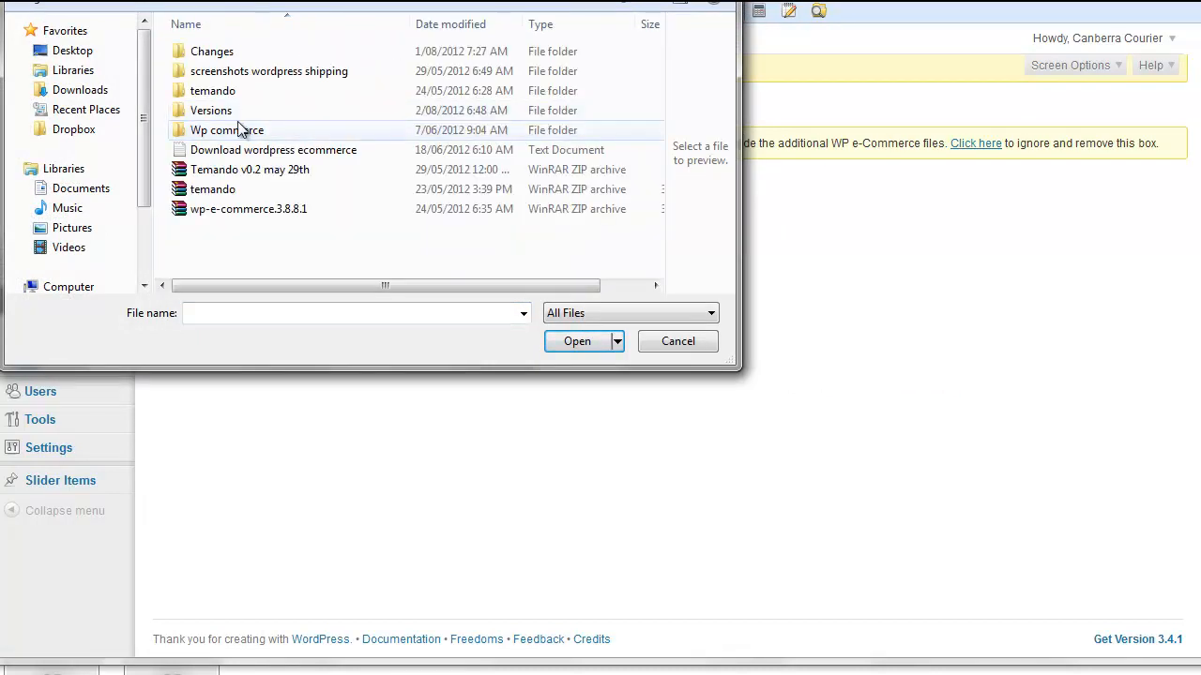
pyautogui.doubleClick(216, 111)
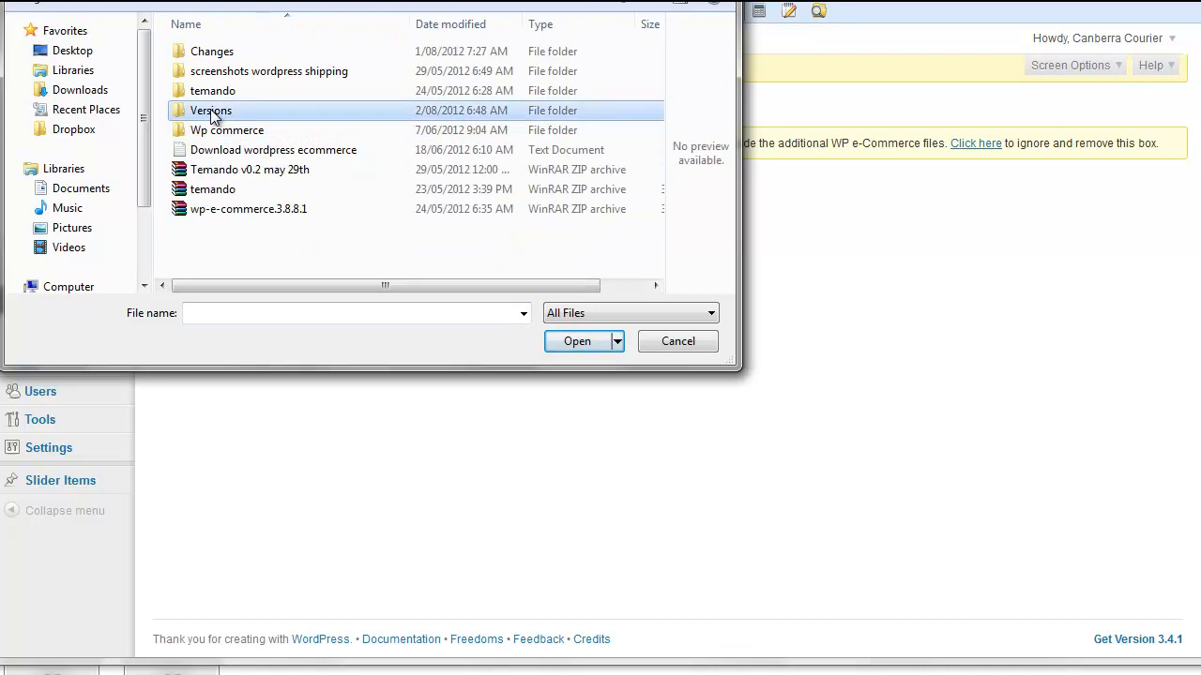
pyautogui.doubleClick(218, 51)
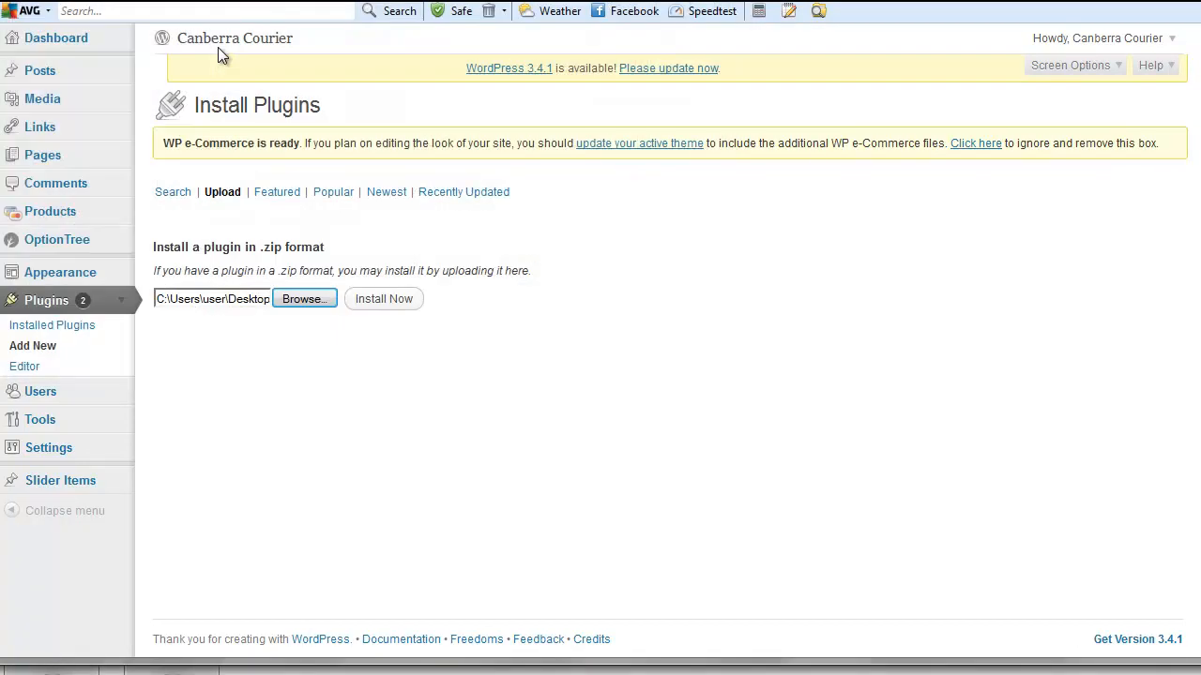
pyautogui.click(383, 304)
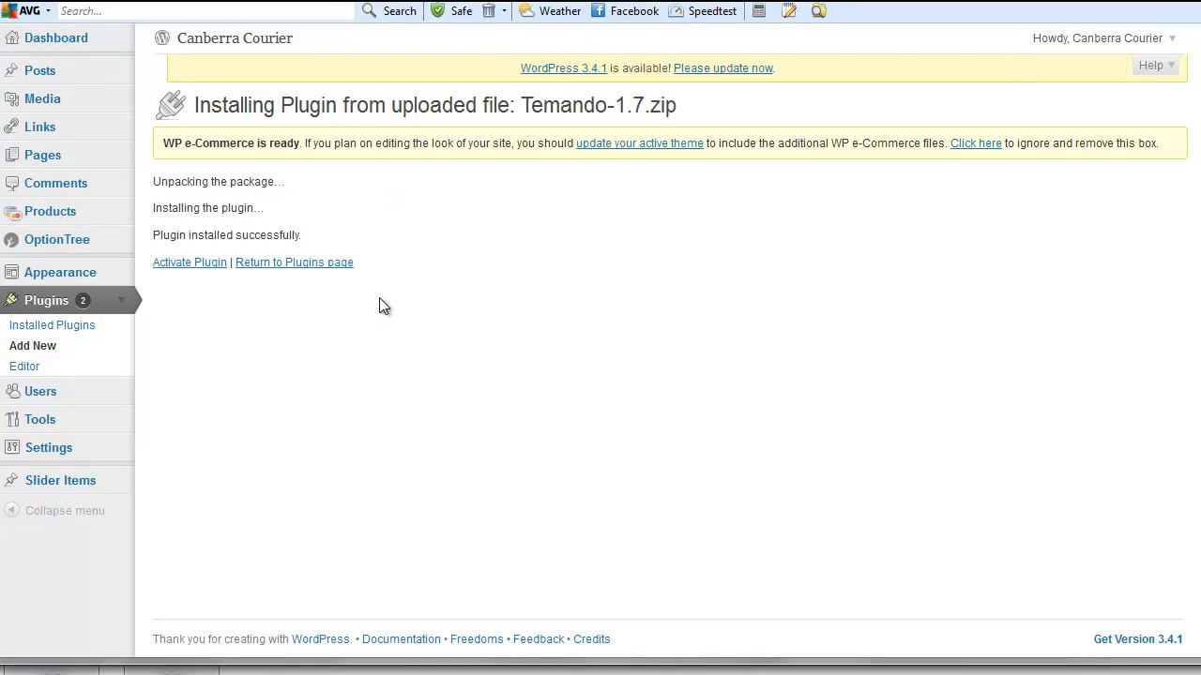
pyautogui.click(196, 266)
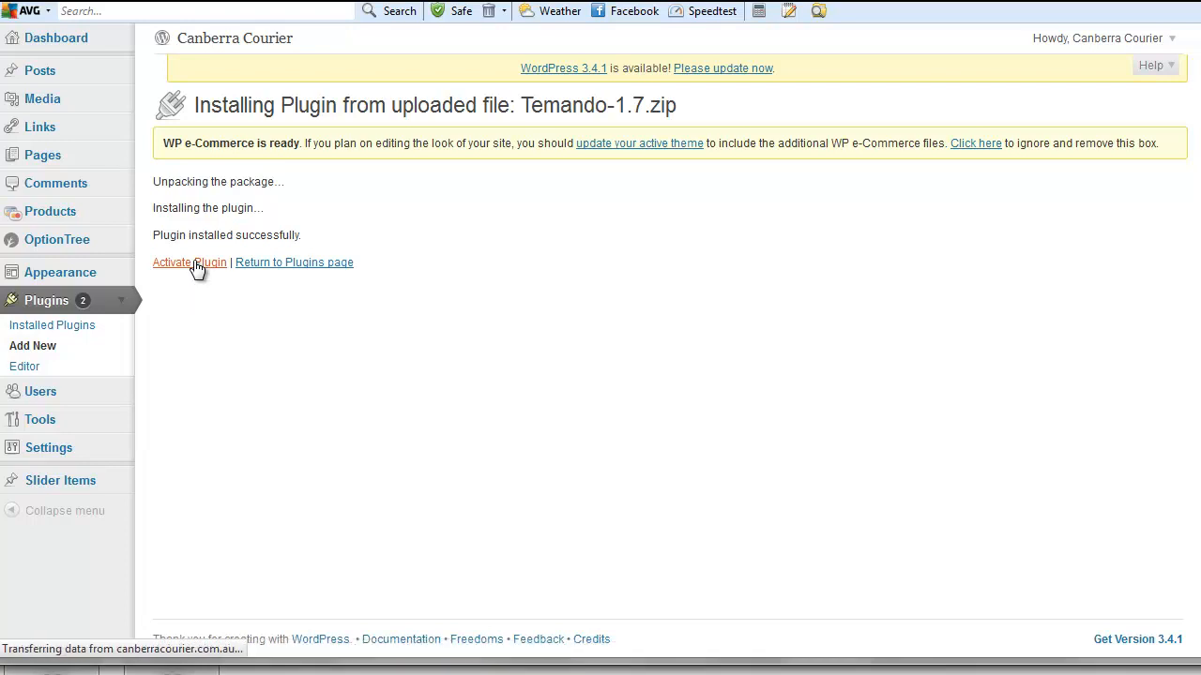
pyautogui.scroll(-5, 192, 268)
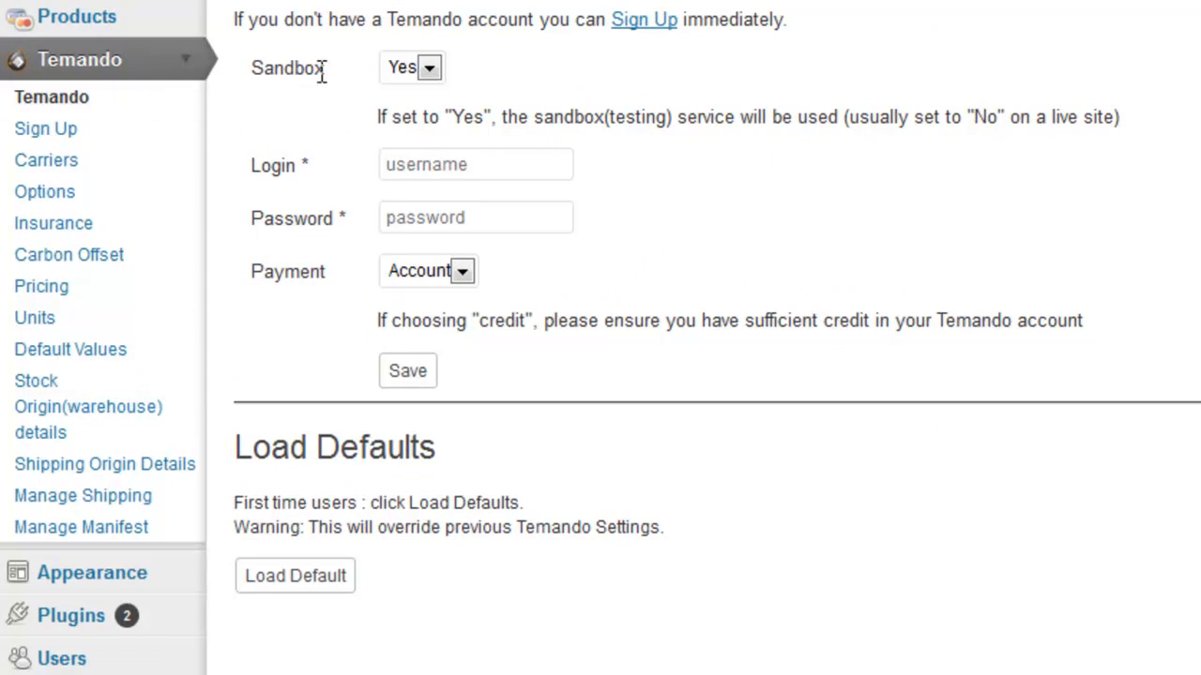
# - Set Sandbox to No, enter the Temando account login and password, choose Credit payment, and save
pyautogui.click(431, 67)
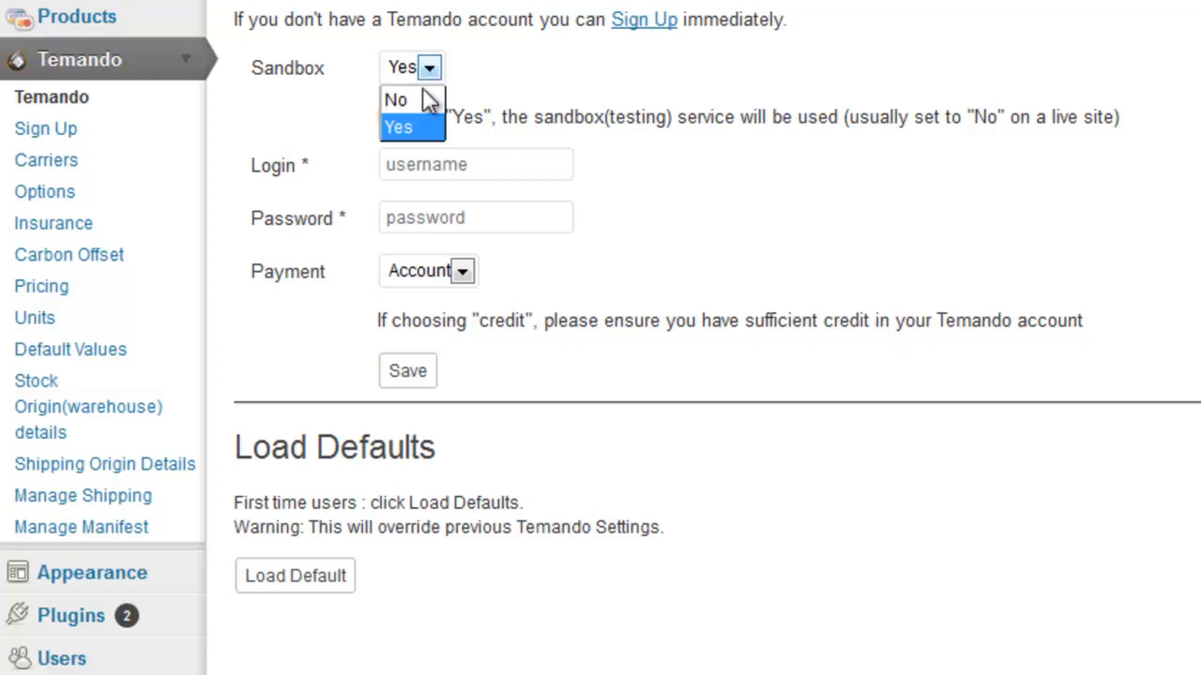
pyautogui.click(415, 99)
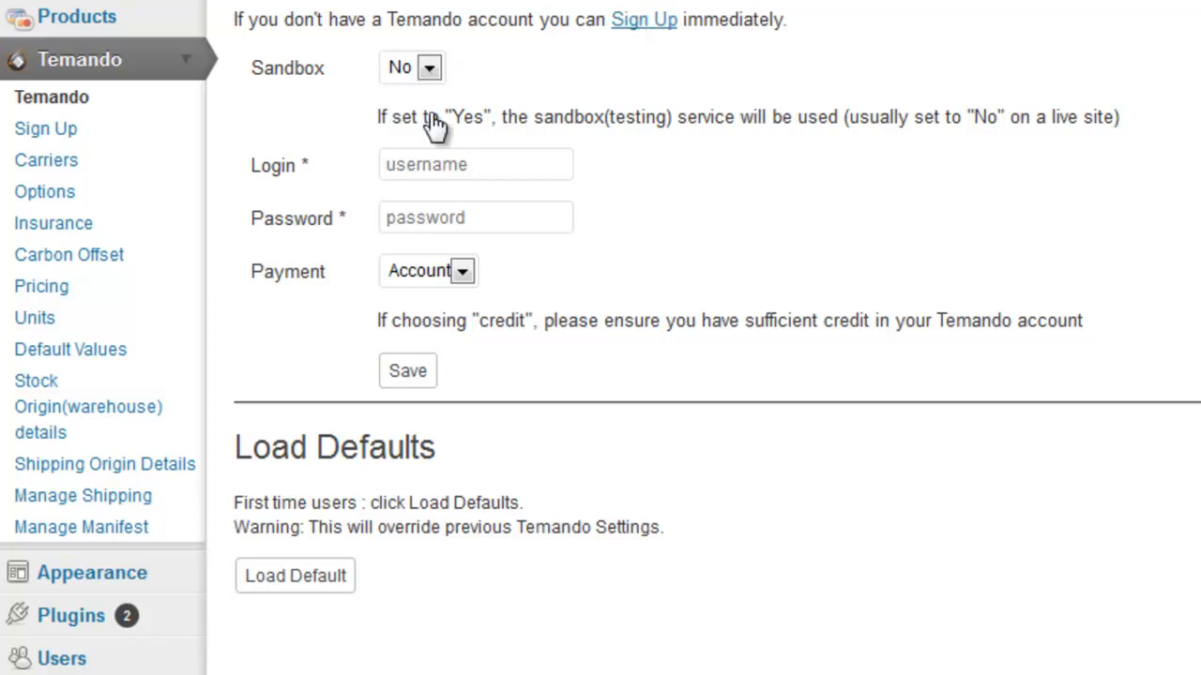
pyautogui.click(430, 162)
pyautogui.press('Tab')
pyautogui.write('*******')
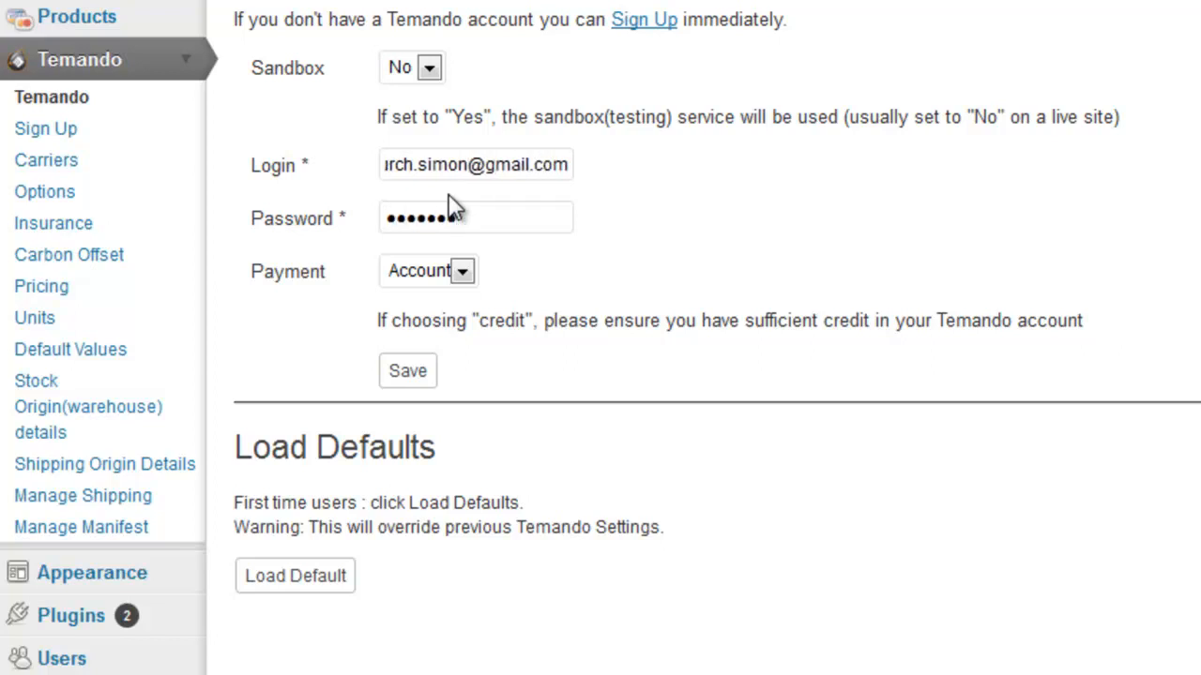
pyautogui.click(461, 271)
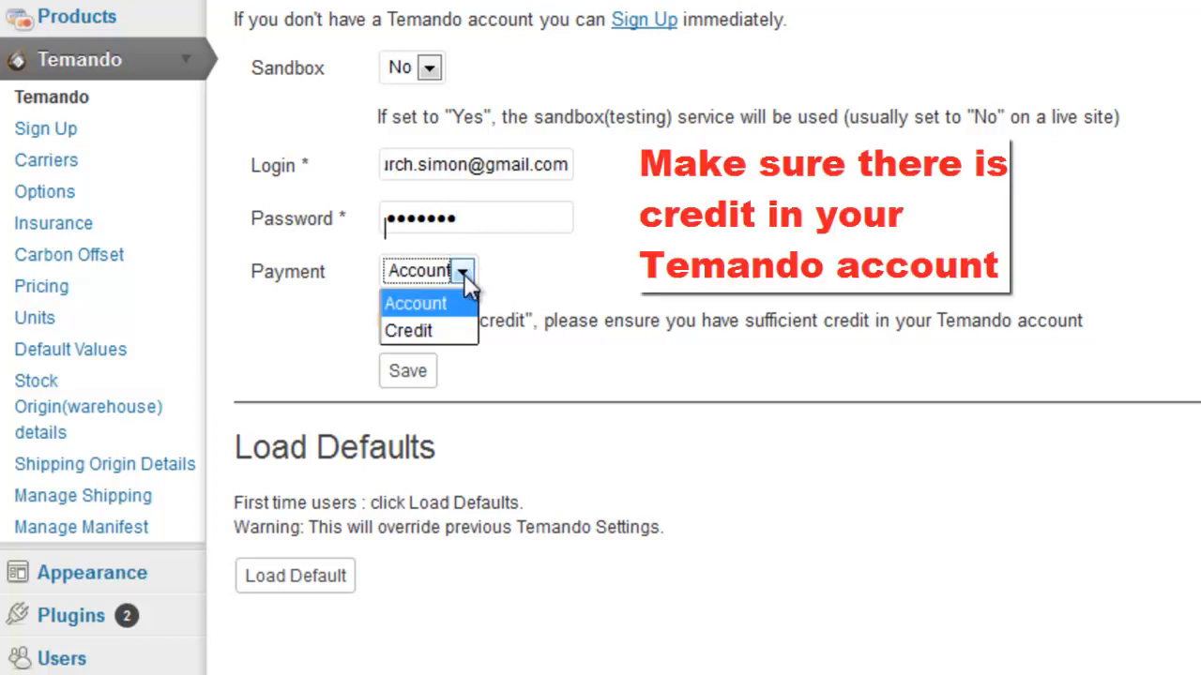
pyautogui.click(459, 333)
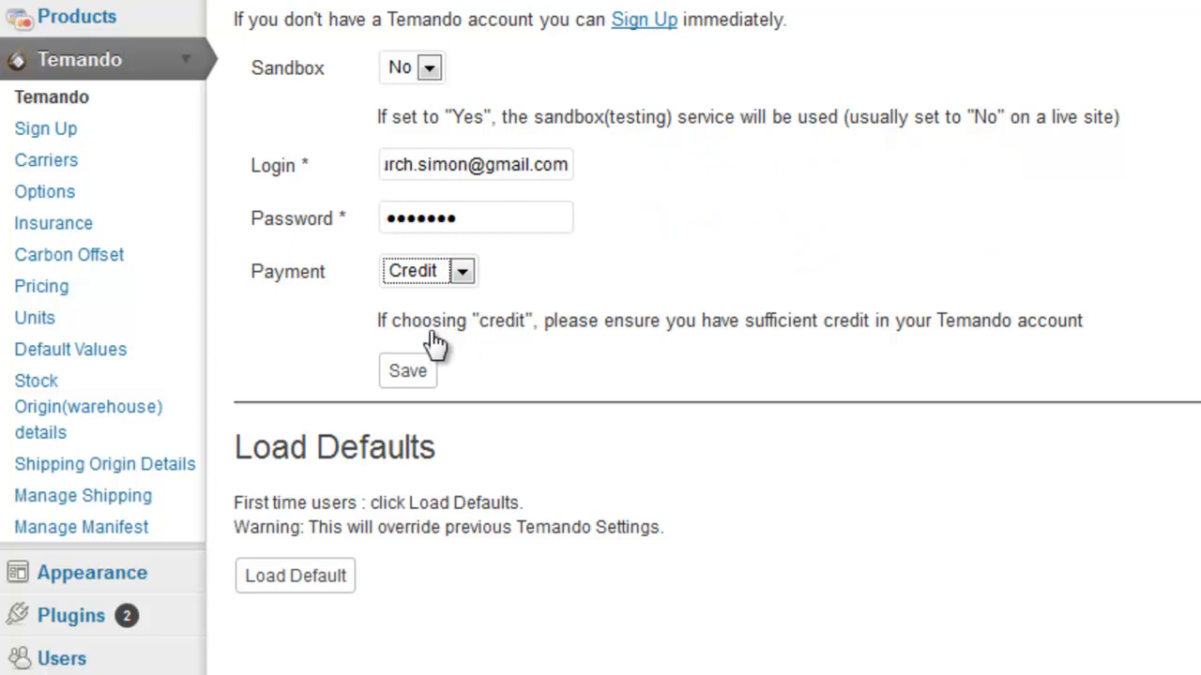
pyautogui.click(412, 370)
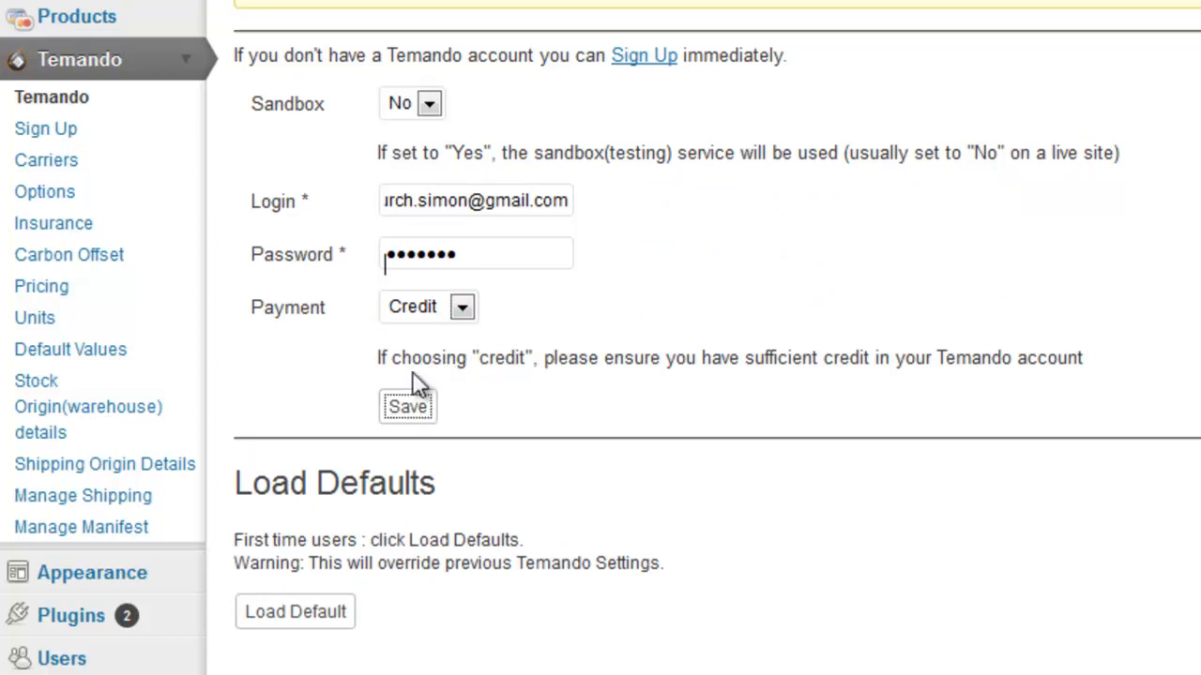
pyautogui.click(66, 165)
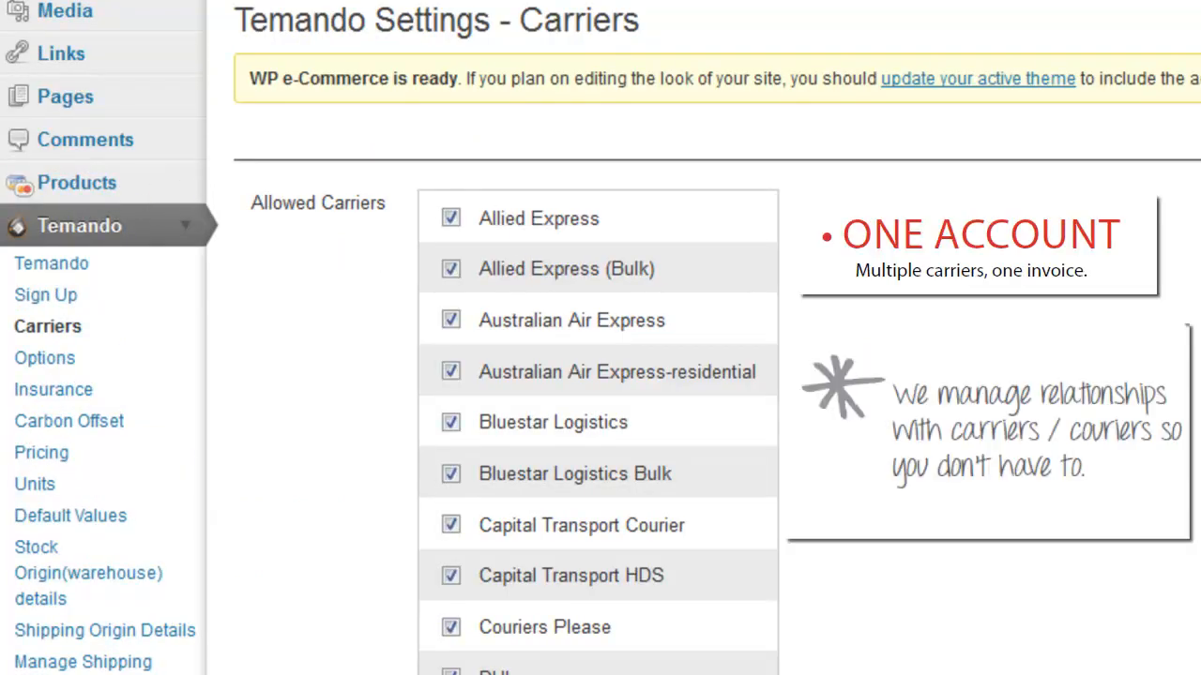
# - Review the fully ticked Allowed Carriers list, then go to the Temando Options page
pyautogui.scroll(-3, 600, 375)
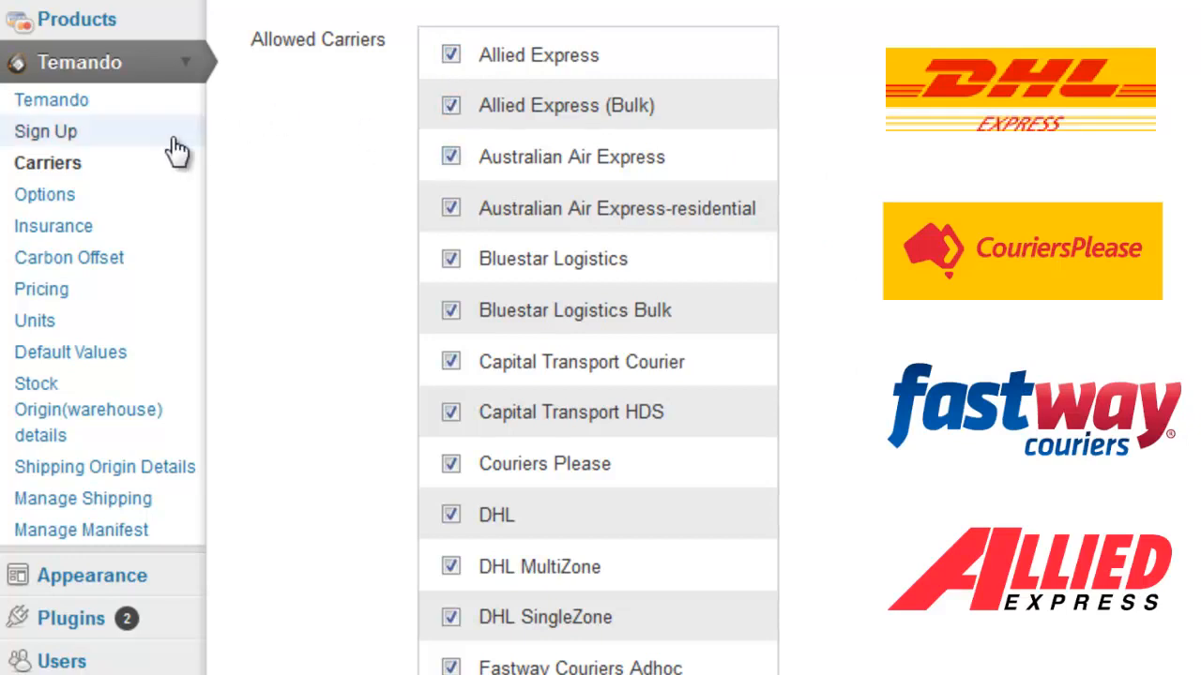
pyautogui.click(70, 204)
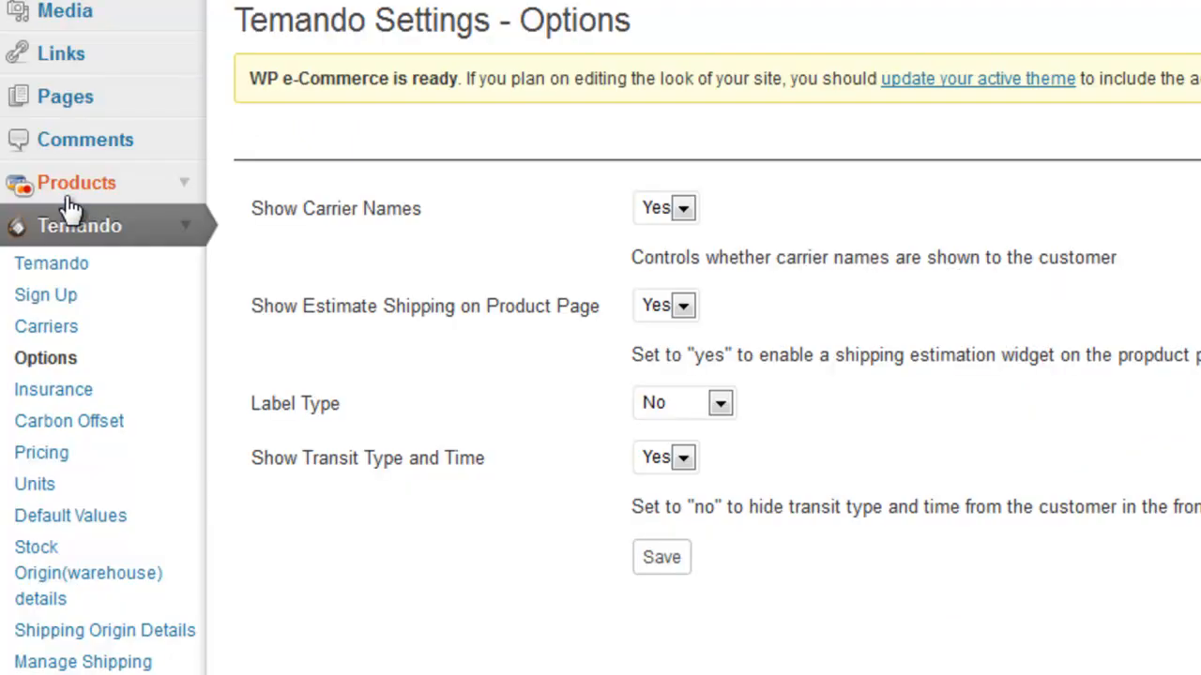
# - Keep carrier names and shipping estimates at Yes, set Label Type to Plain, keep Transit Type and Time Yes
pyautogui.click(688, 209)
pyautogui.click(690, 209)
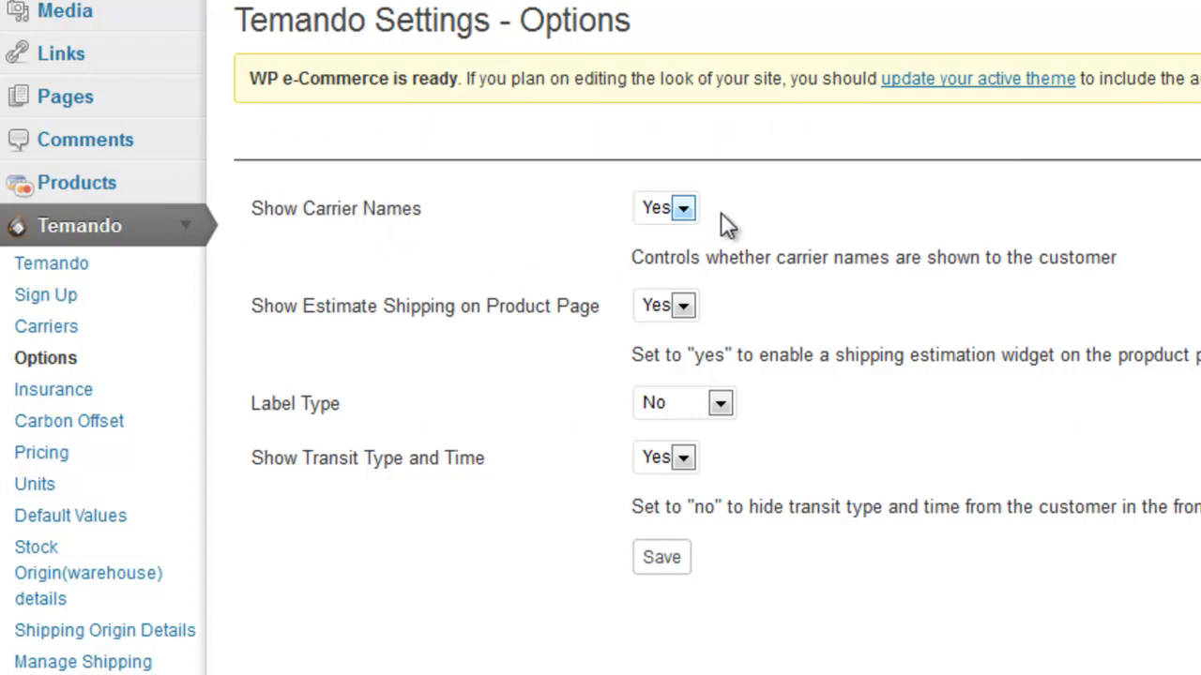
pyautogui.click(684, 307)
pyautogui.click(684, 308)
pyautogui.click(719, 402)
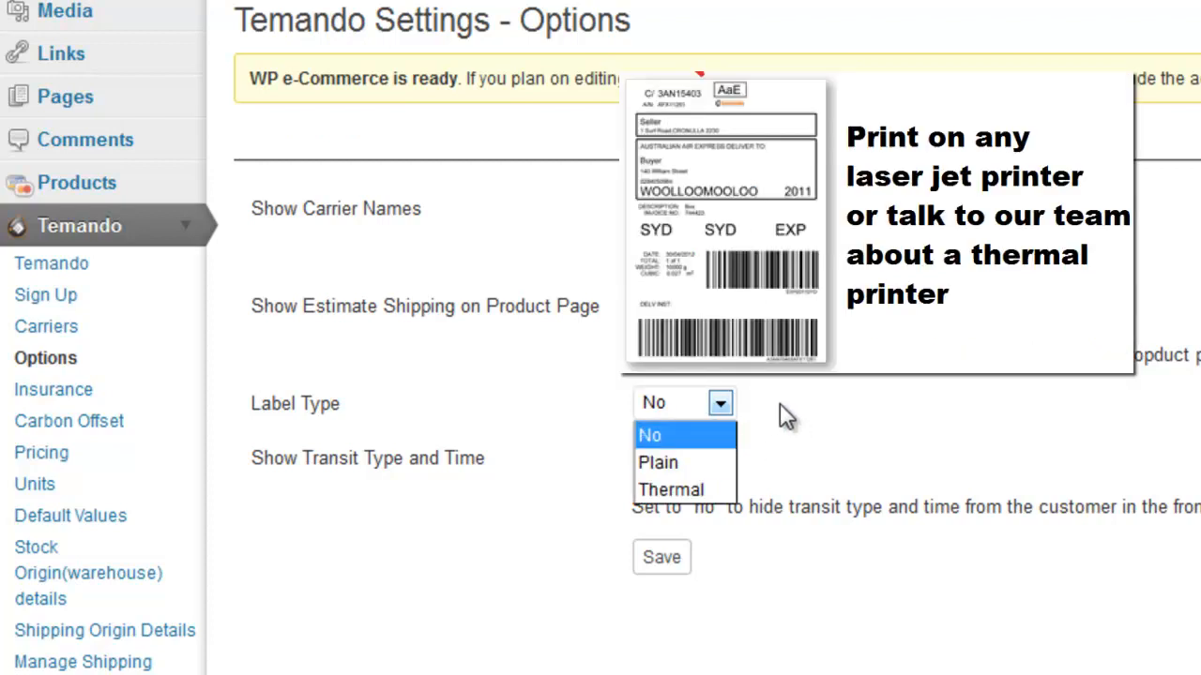
pyautogui.click(703, 464)
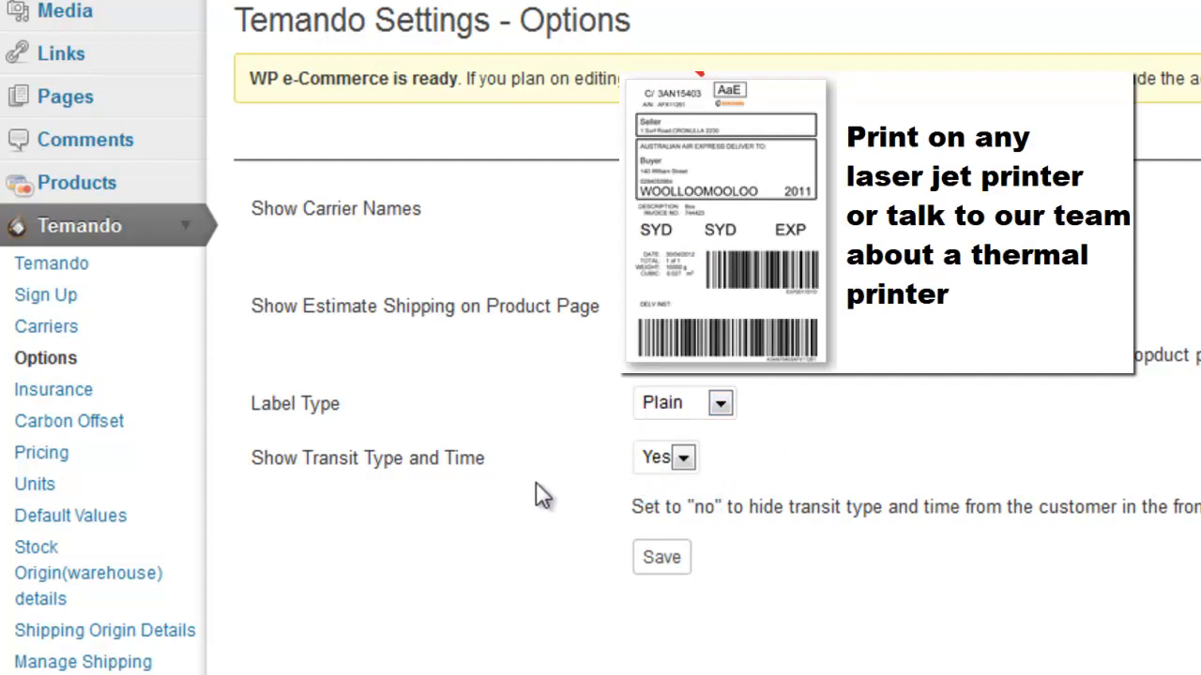
pyautogui.click(681, 459)
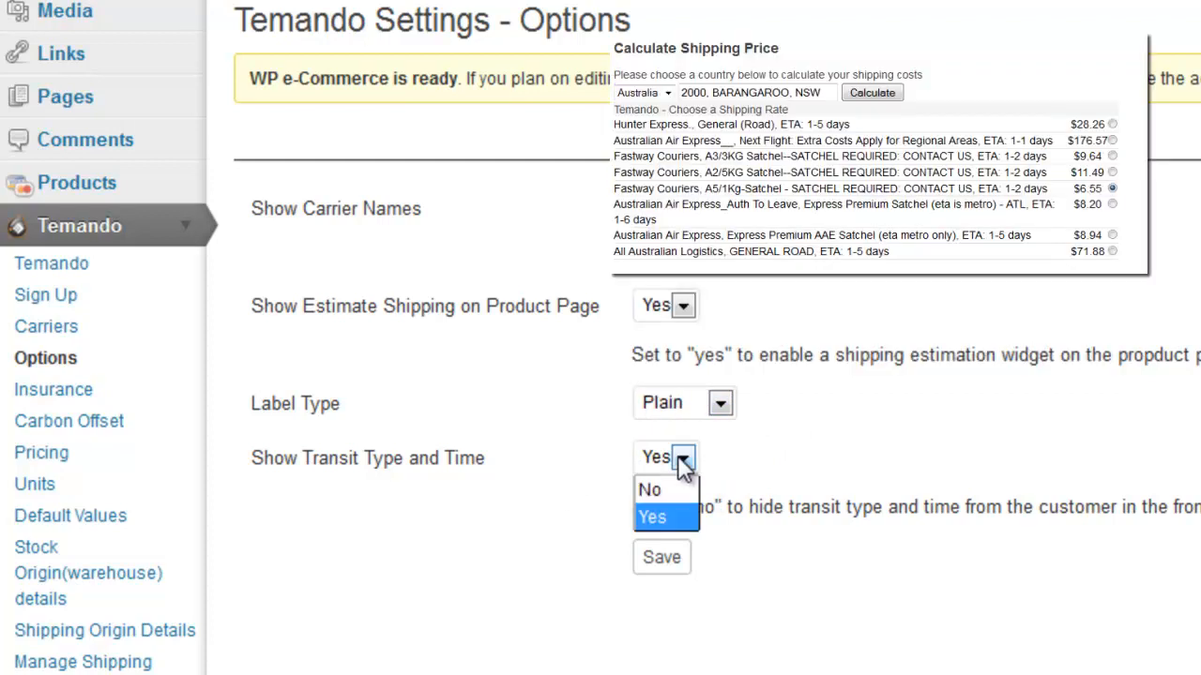
pyautogui.click(674, 487)
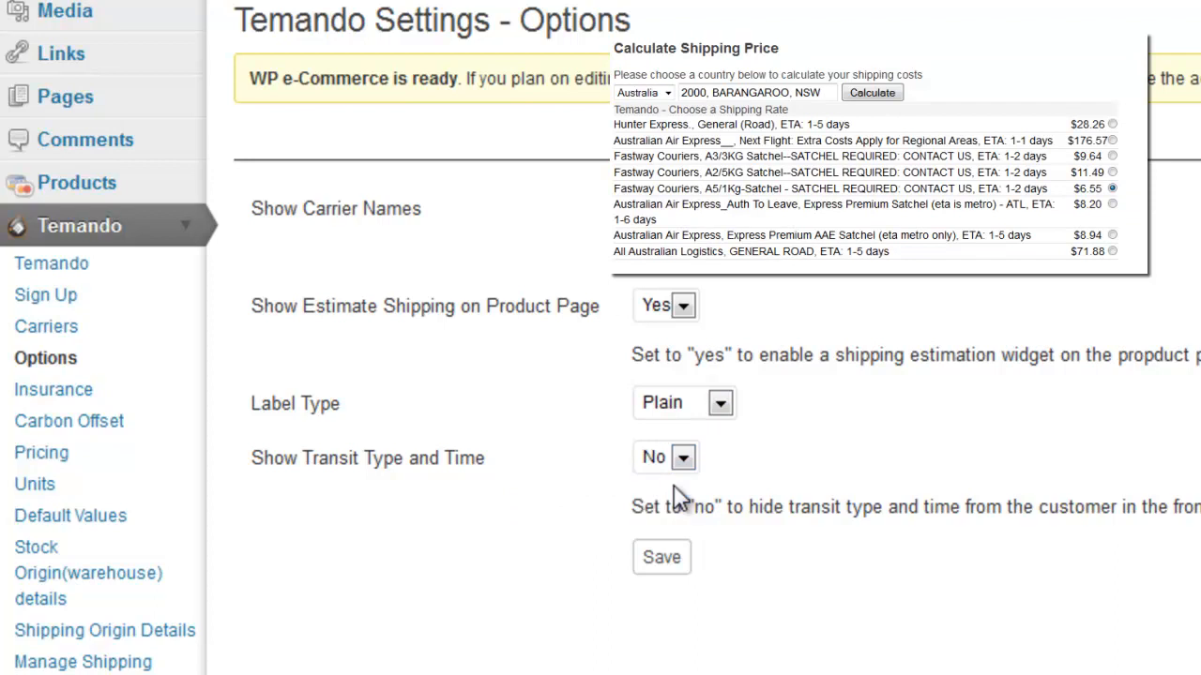
pyautogui.click(683, 459)
pyautogui.click(673, 511)
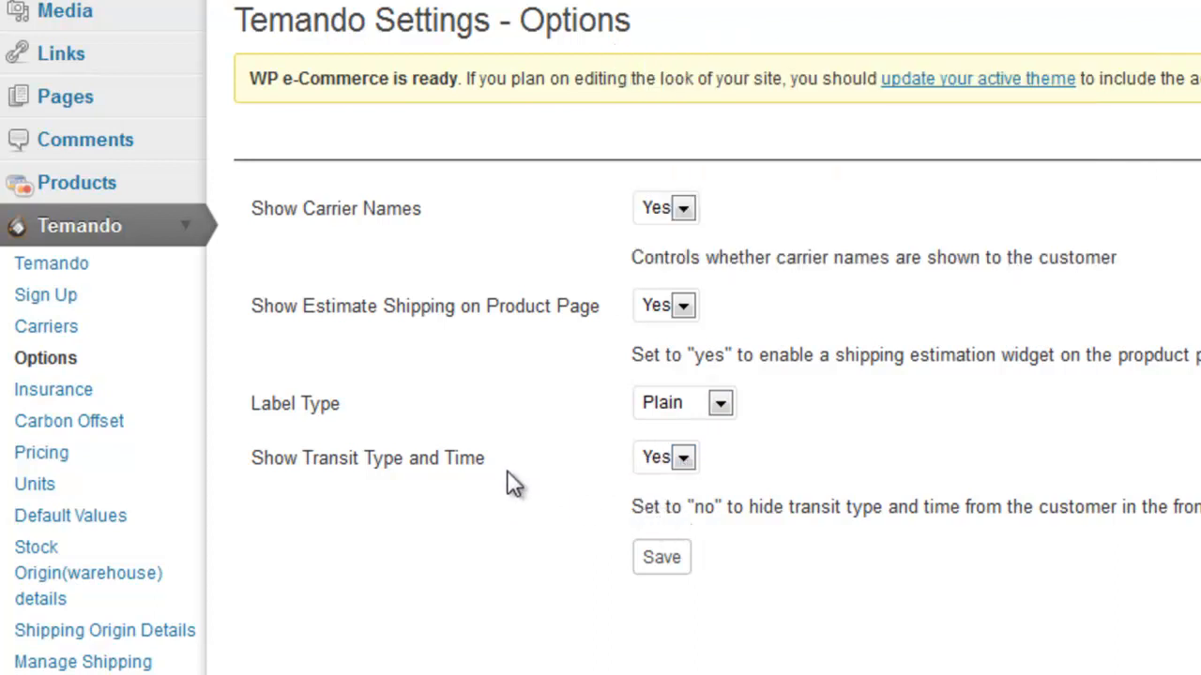
# - Leave Temando Insurance set to Optional at checkout
pyautogui.click(89, 399)
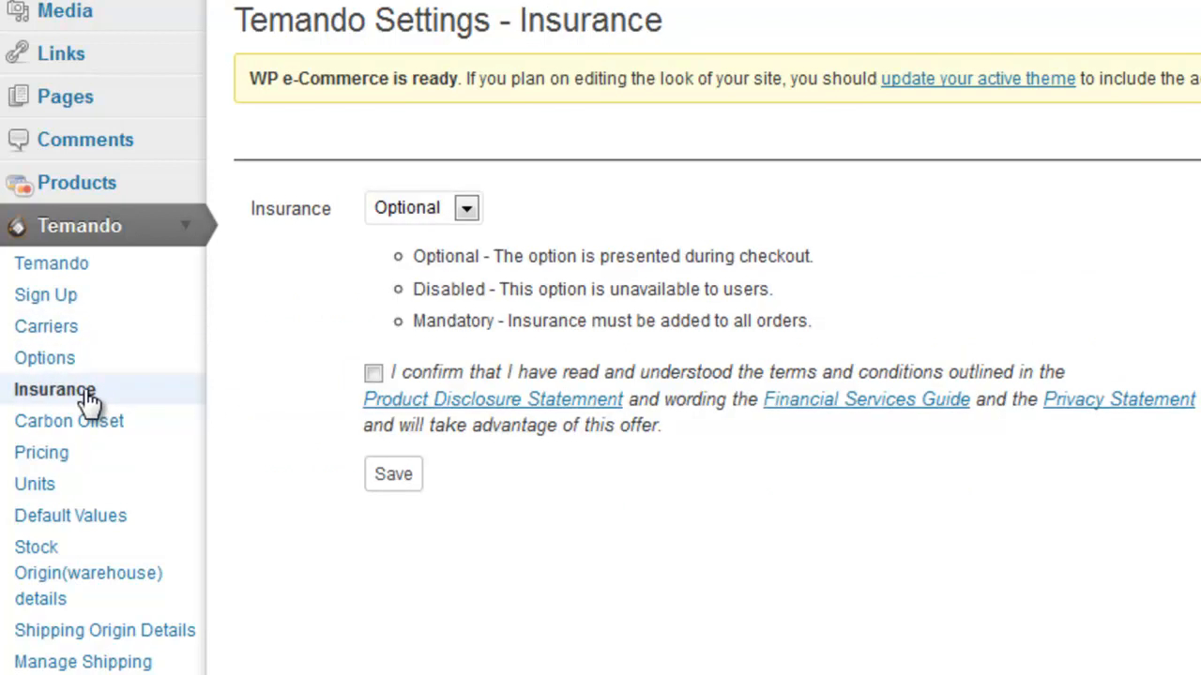
pyautogui.click(466, 208)
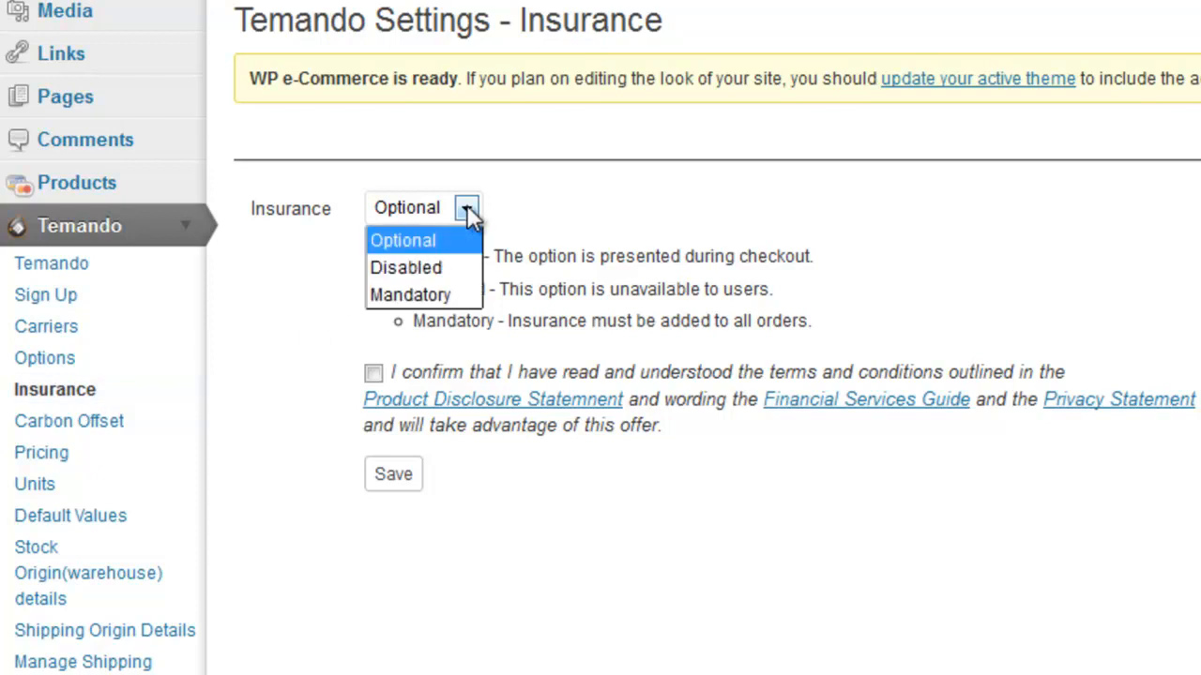
pyautogui.click(466, 207)
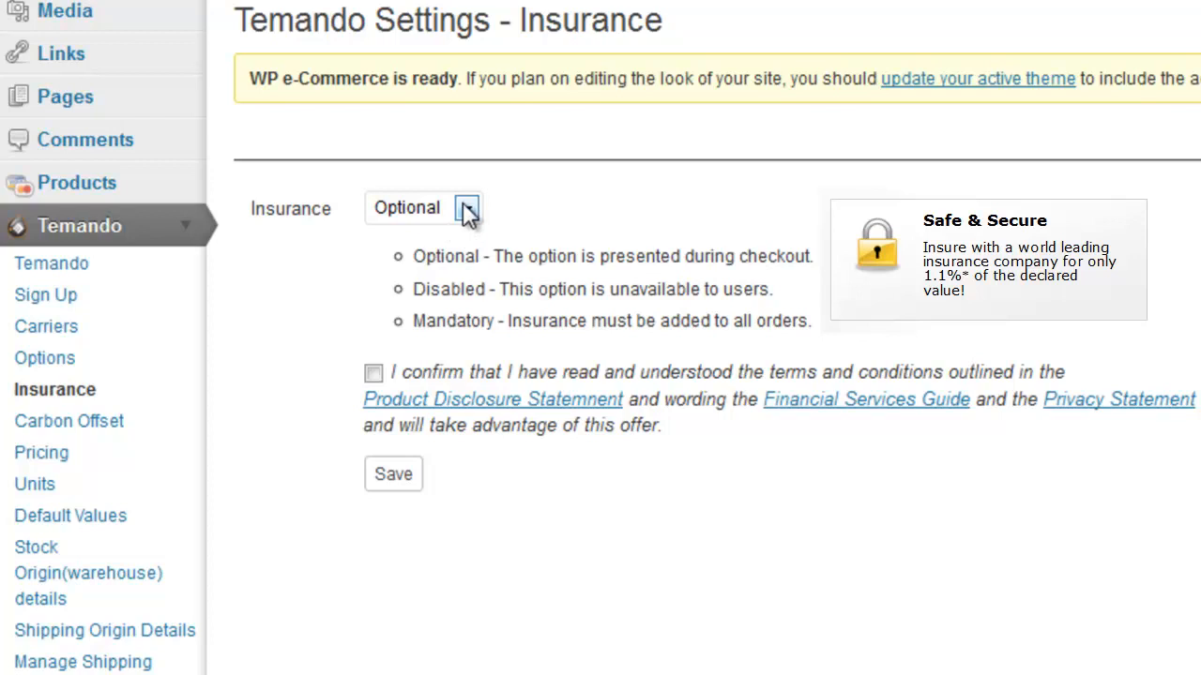
# - Leave the Temando Carbon Offset setting on Disabled
pyautogui.click(99, 429)
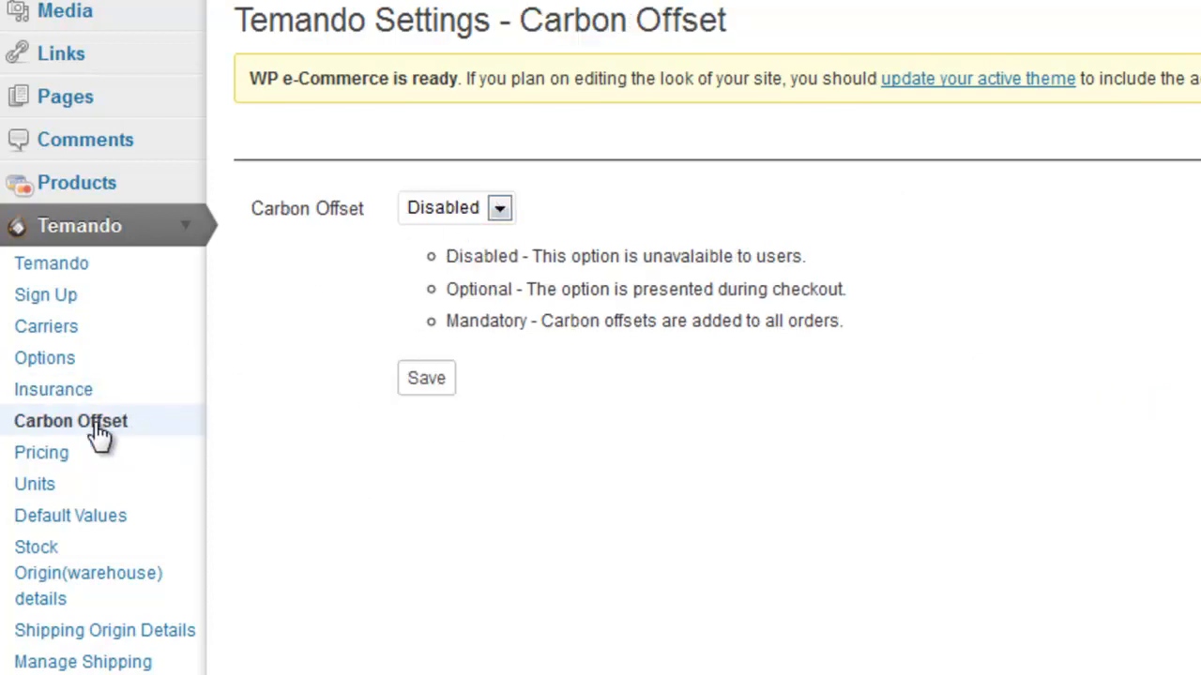
pyautogui.scroll(-3, 99, 433)
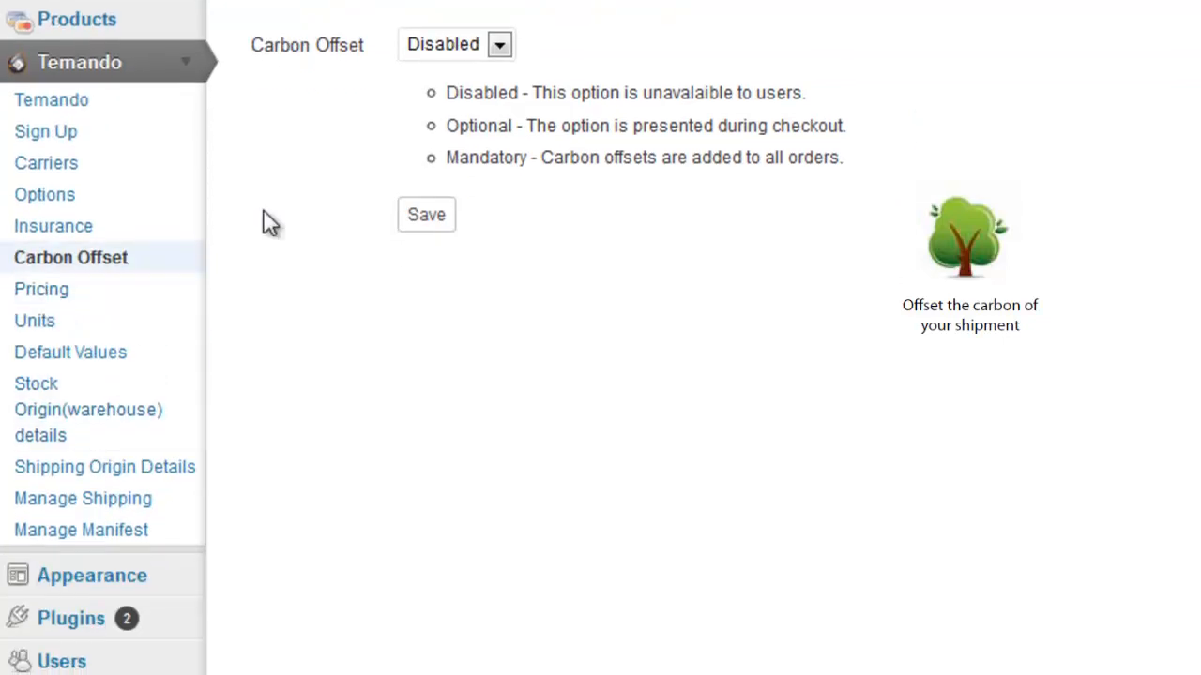
pyautogui.click(500, 47)
pyautogui.click(500, 46)
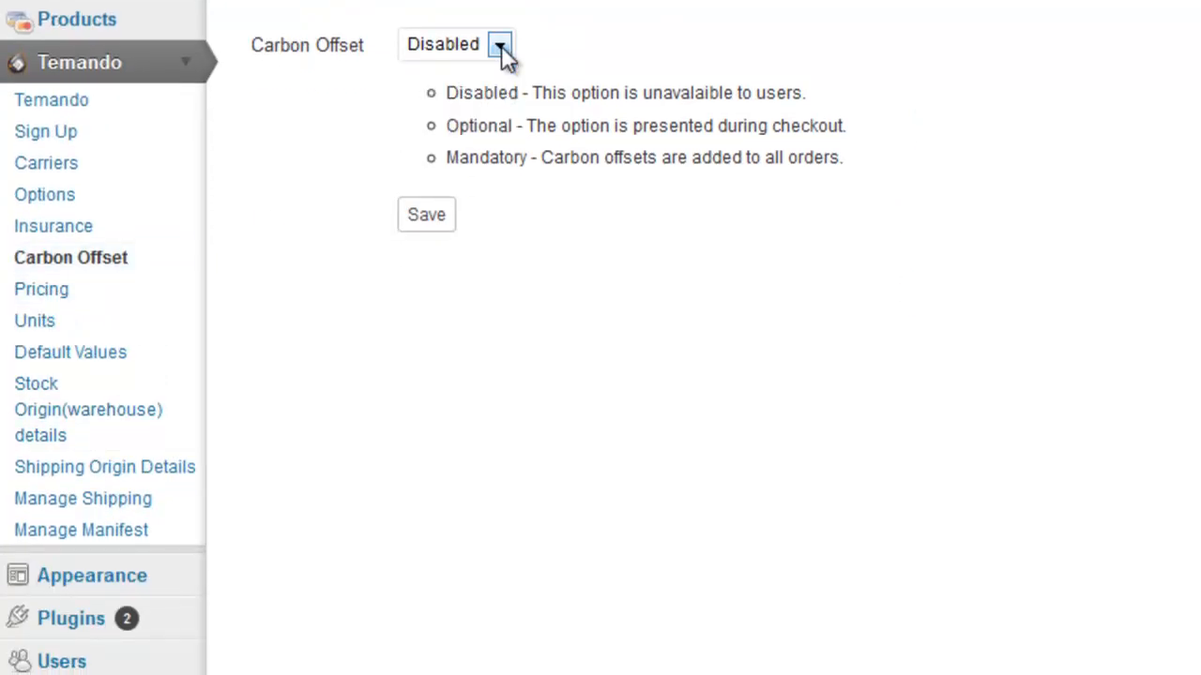
# - Keep the Temando Pricing Method at Dynamic Pricing All
pyautogui.click(41, 291)
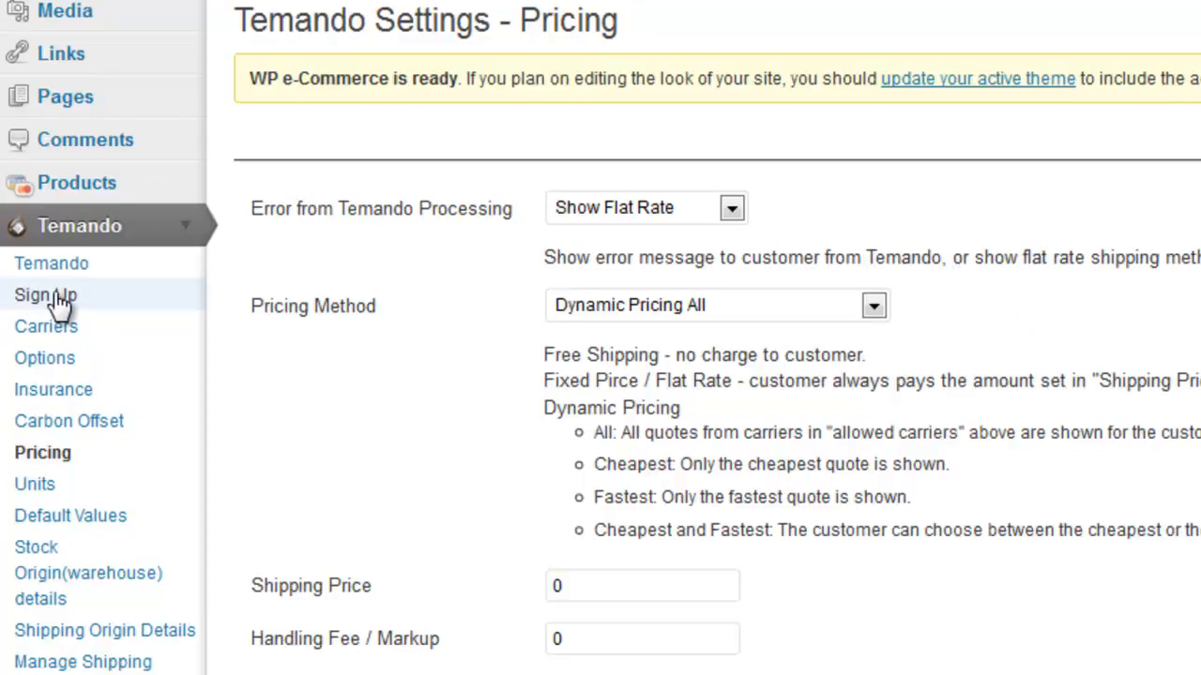
pyautogui.scroll(-3, 214, 298)
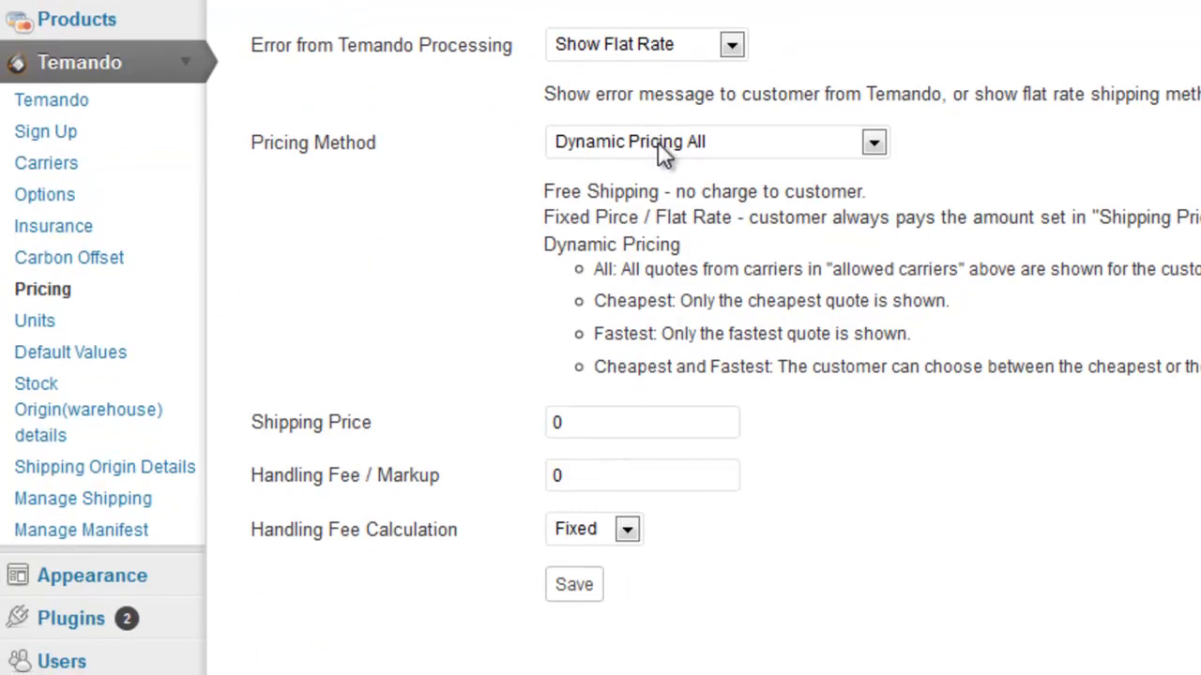
pyautogui.click(662, 150)
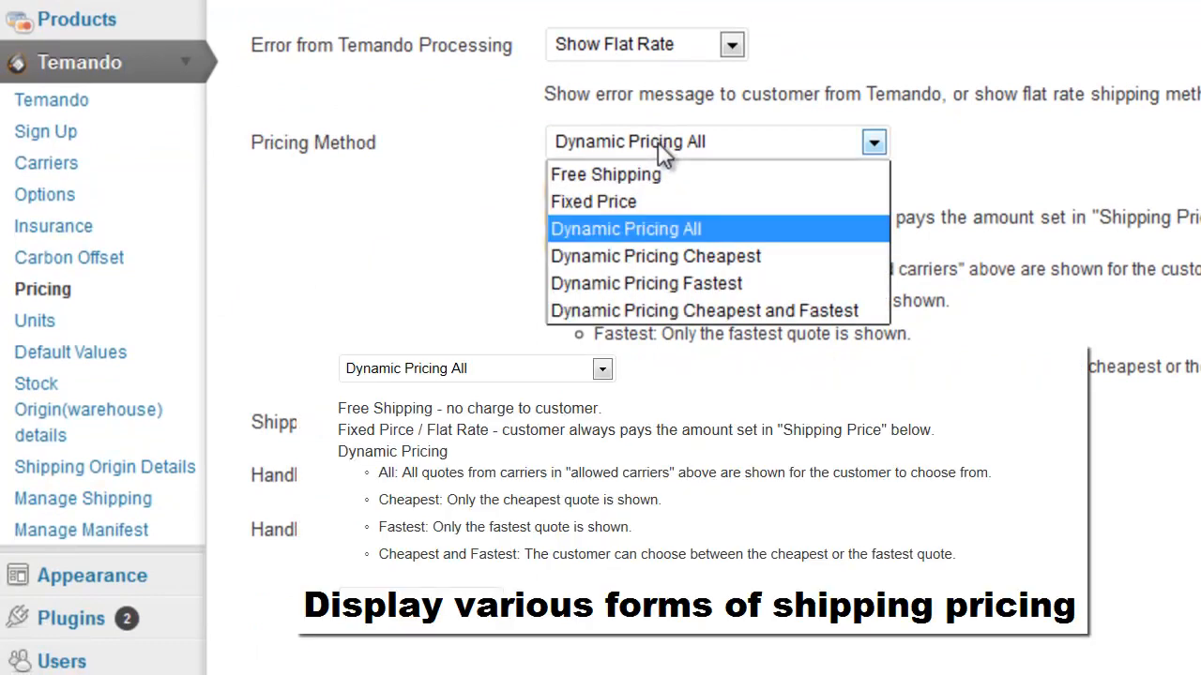
pyautogui.click(646, 230)
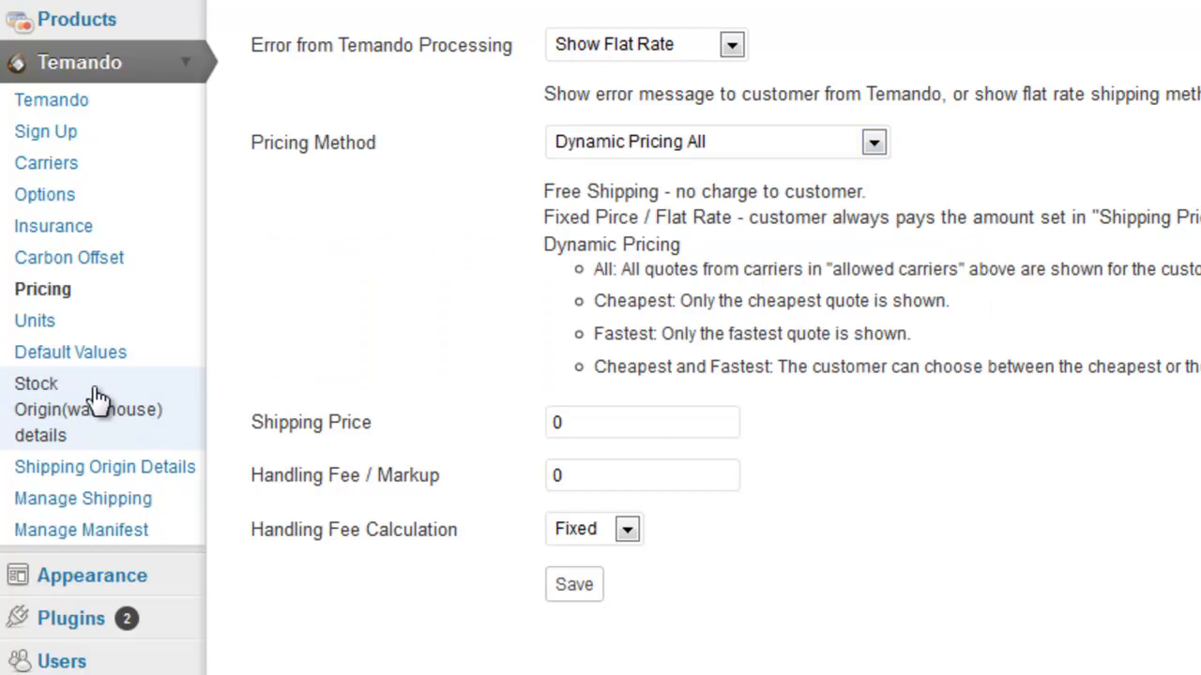
pyautogui.moveTo(99, 399); pyautogui.dragTo(71, 367)
# - Move past the Units and Default Values pages to the empty Stock Origin warehouse form
pyautogui.click(44, 321)
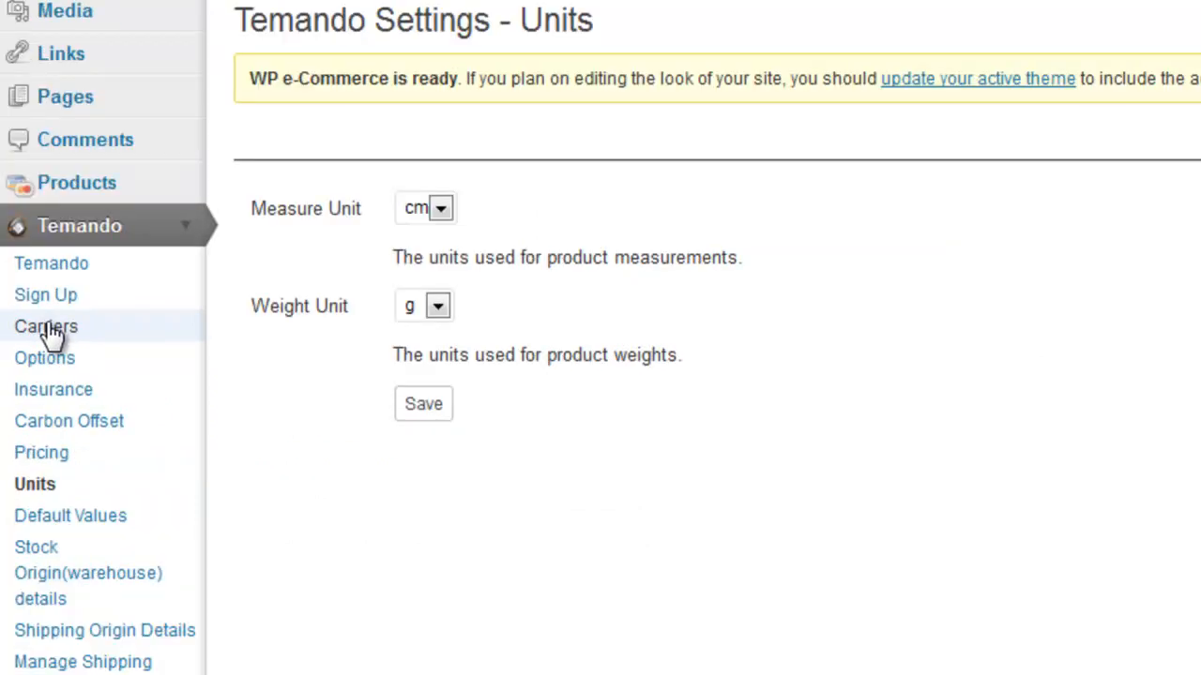
pyautogui.click(74, 526)
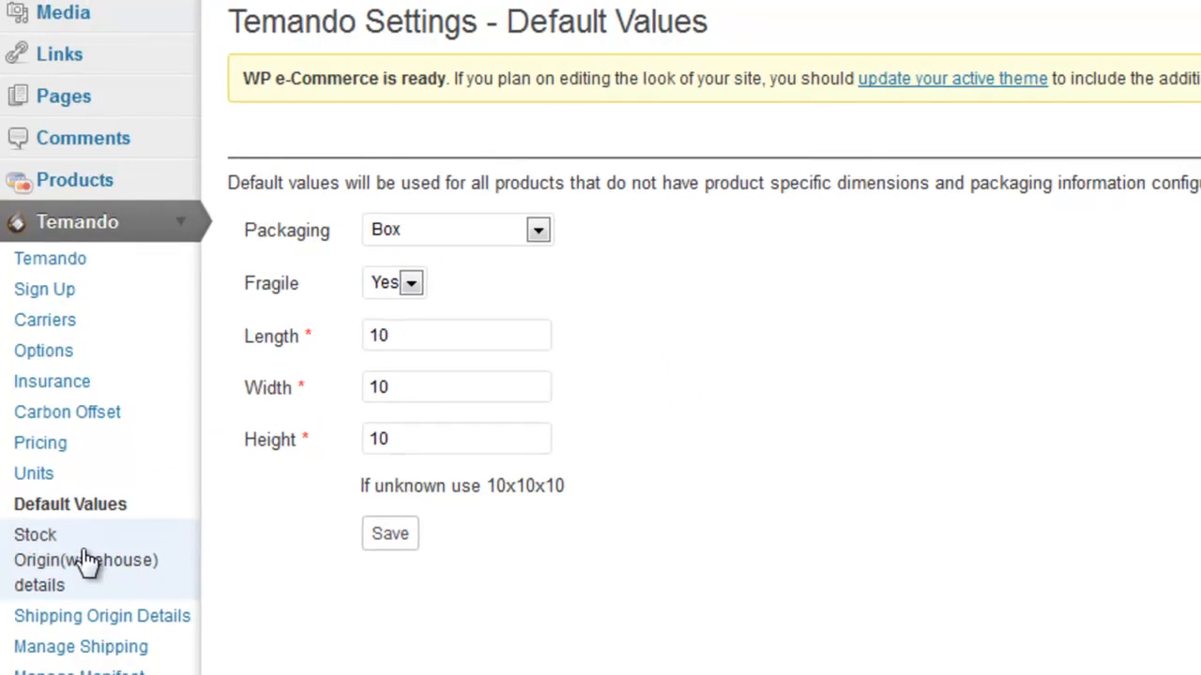
pyautogui.click(86, 566)
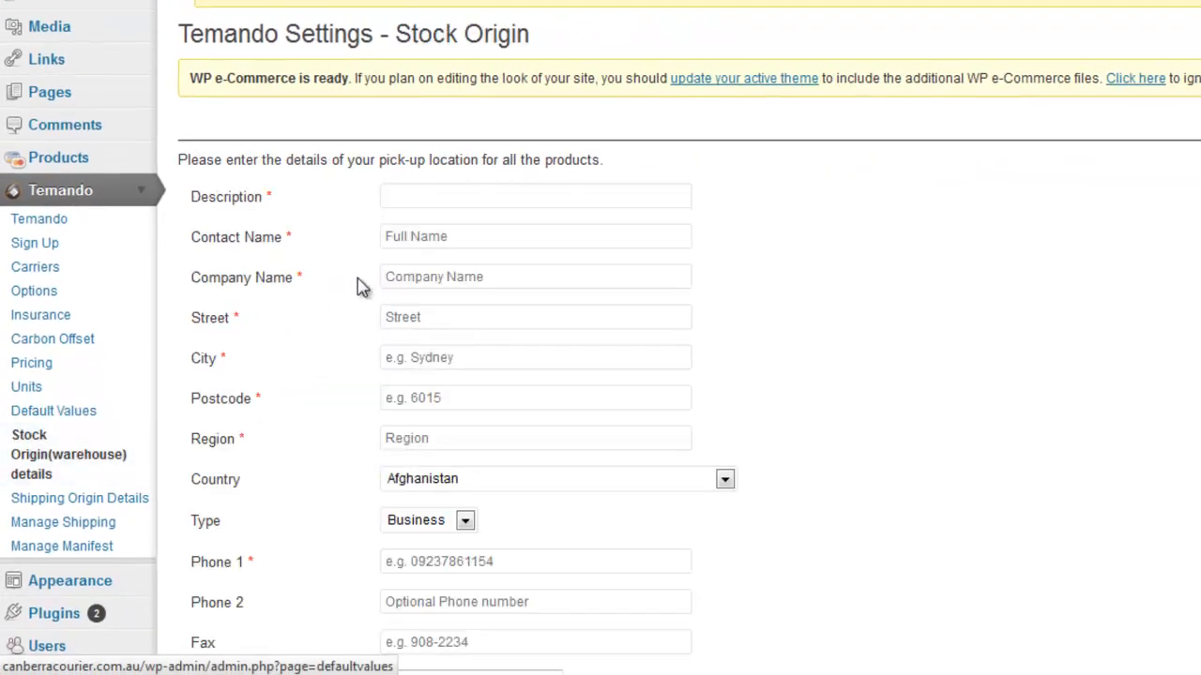
# - Enter description Warehouse 1, the contact's name, and company Tester Store
pyautogui.click(415, 195)
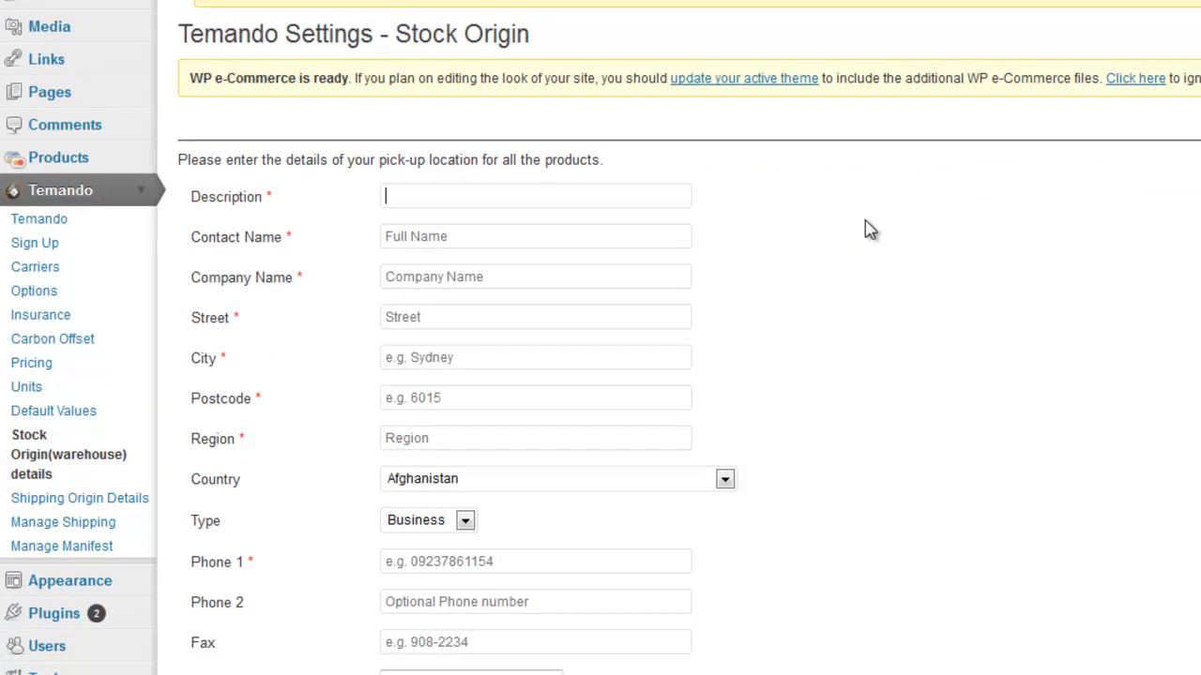
pyautogui.write('Warehouse 1')
pyautogui.press('Tab')
pyautogui.write('Simon')
pyautogui.press('Tab')
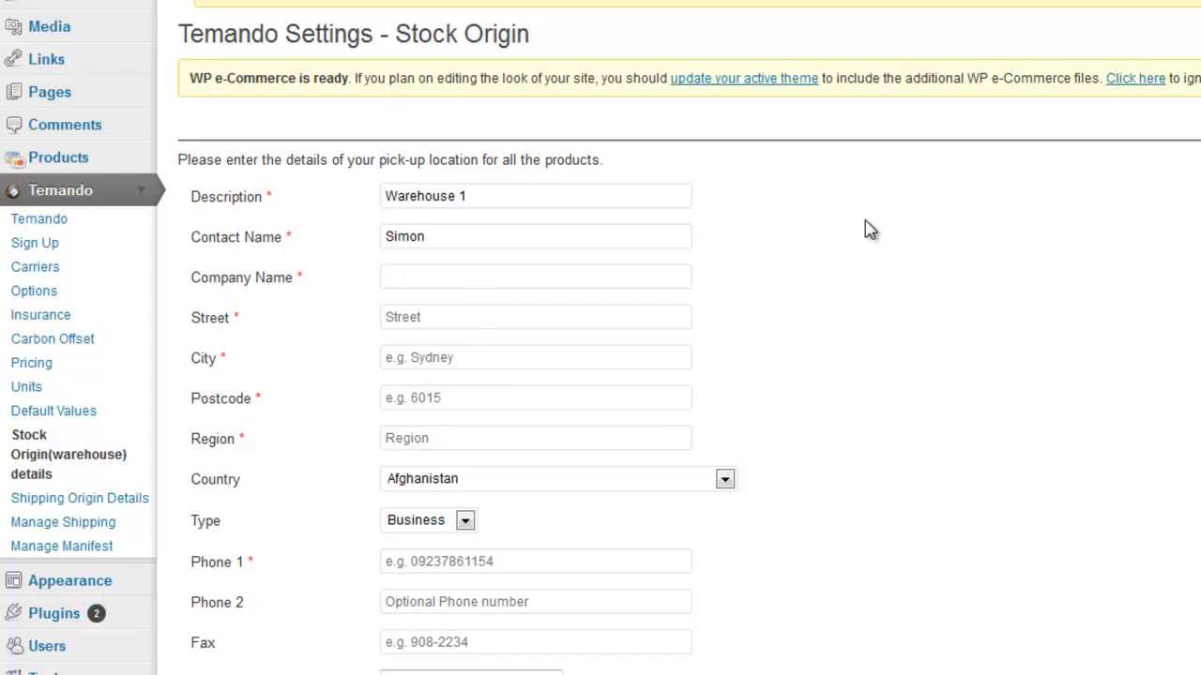
pyautogui.write('Tester Store')
# - Fill in the warehouse street address, city Sydney, postcode 2000 and region NSW
pyautogui.press('Tab')
pyautogui.write('1 ')
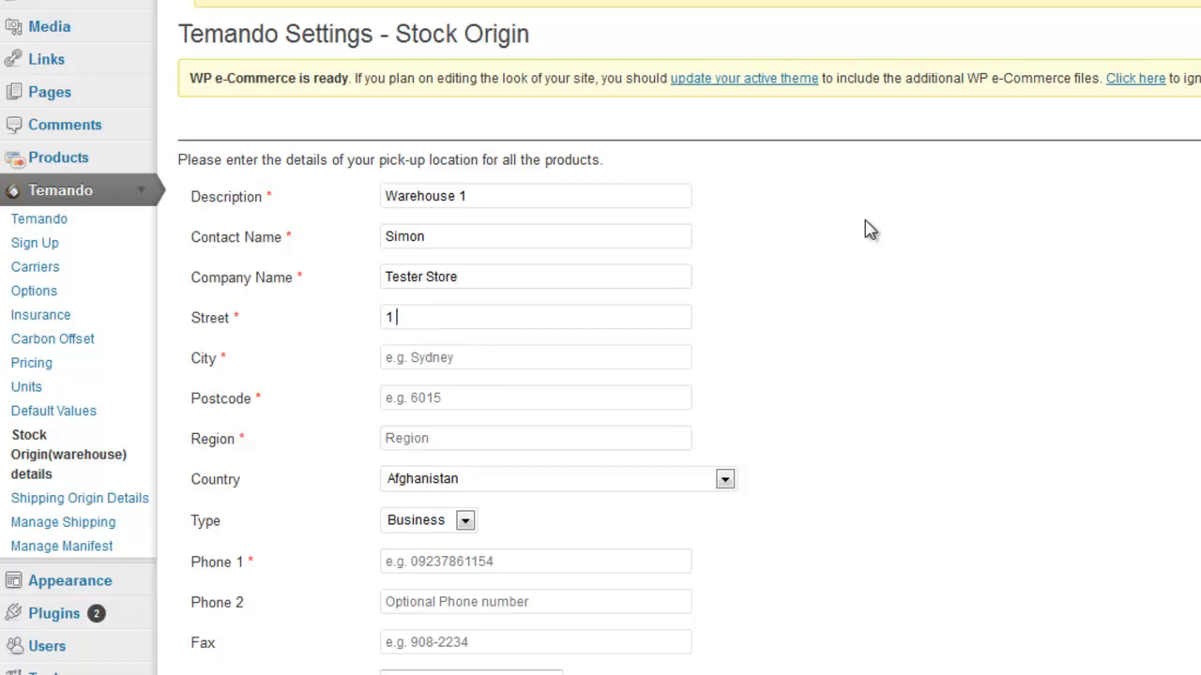
pyautogui.write('Test rd')
pyautogui.press('Tab')
pyautogui.write('D')
pyautogui.press('BackSpace')
pyautogui.write('Sydney')
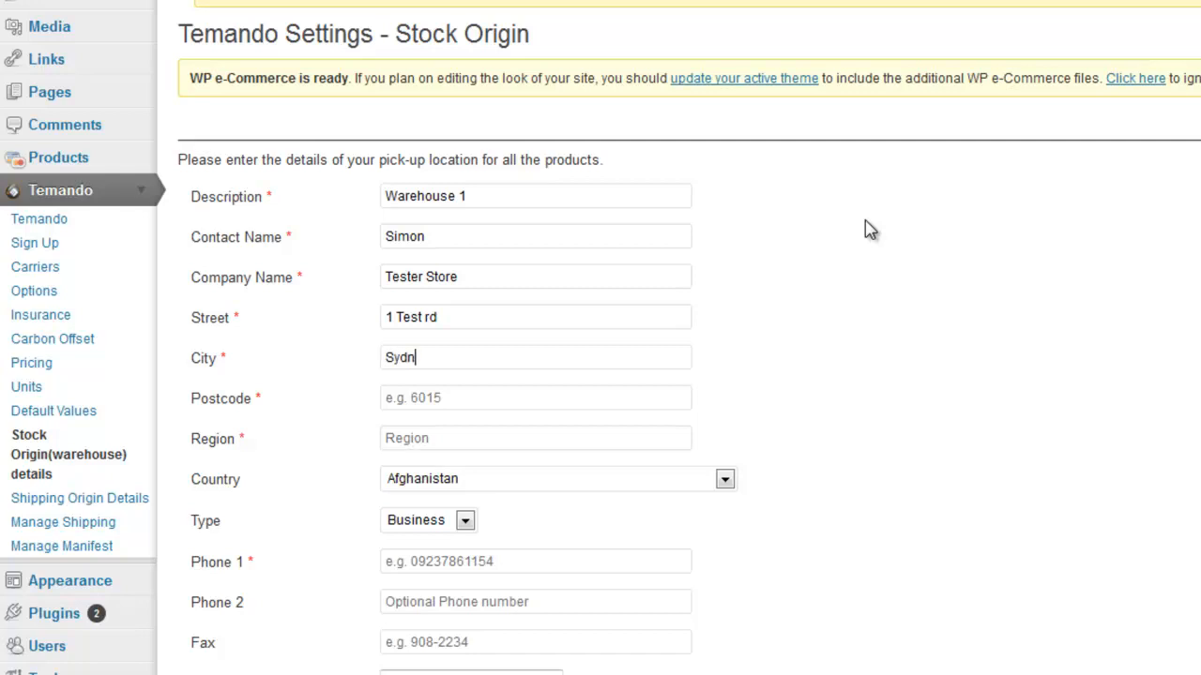
pyautogui.press('Tab')
pyautogui.write('2000')
pyautogui.click(407, 438)
pyautogui.write('NSW')
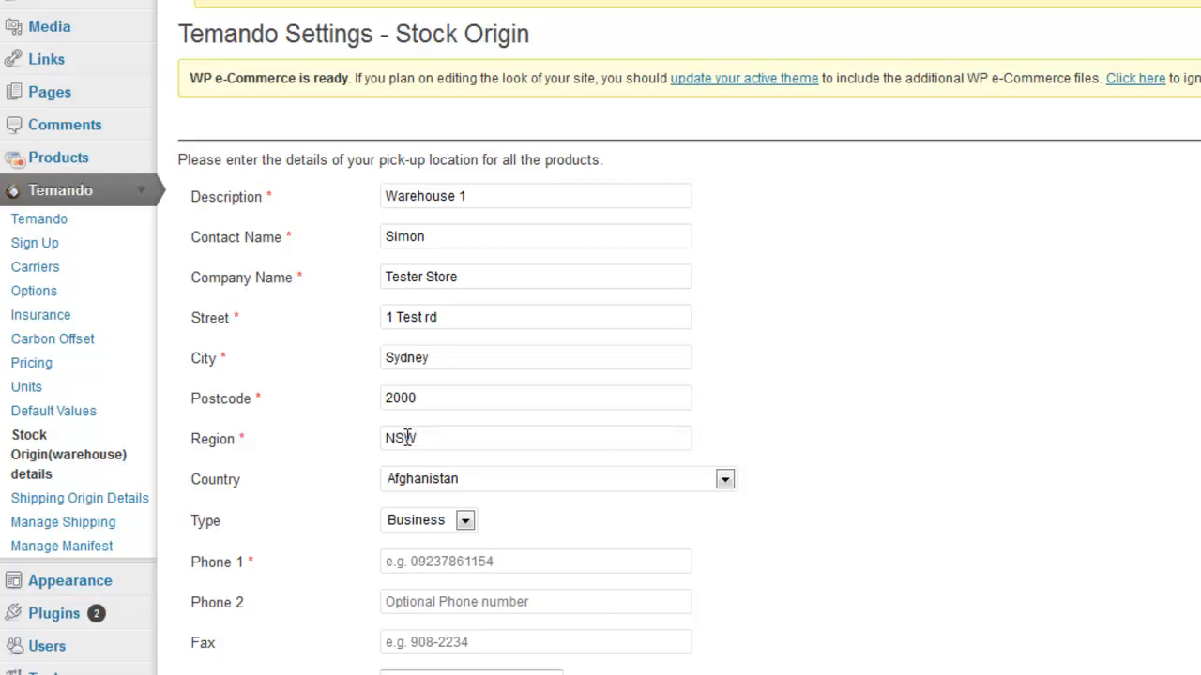
pyautogui.scroll(-3, 407, 438)
# - Set country to Australia, add the contact's phone number and e-mail, and save the stock origin
pyautogui.click(443, 364)
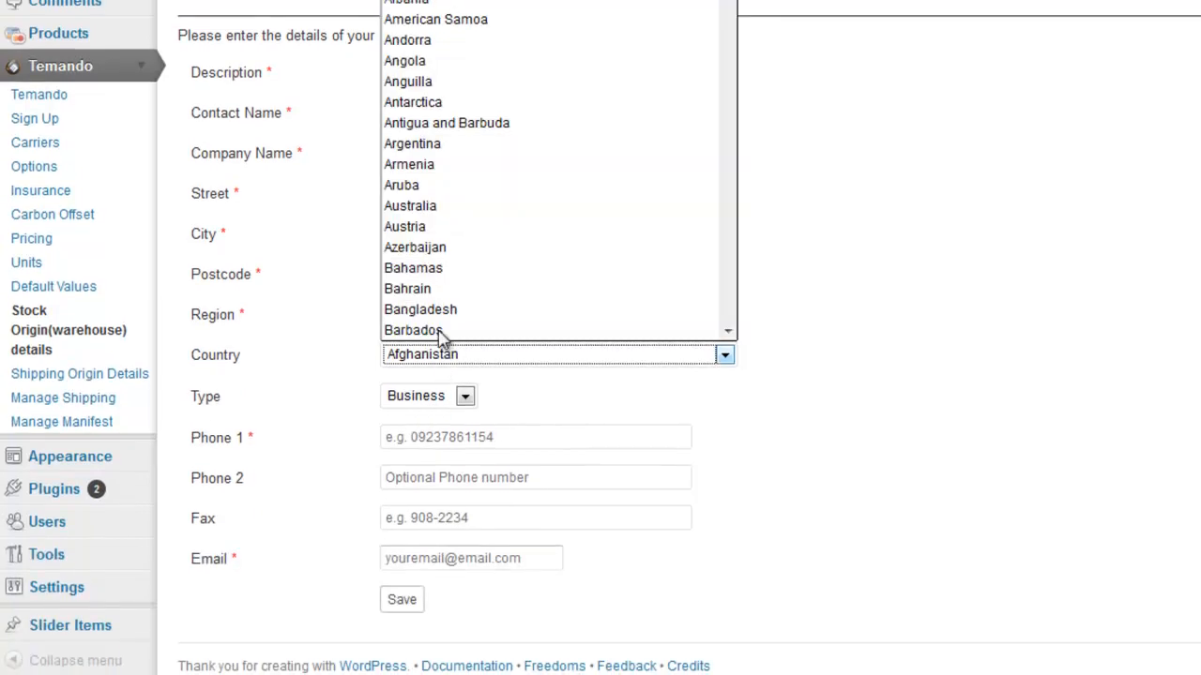
pyautogui.click(447, 204)
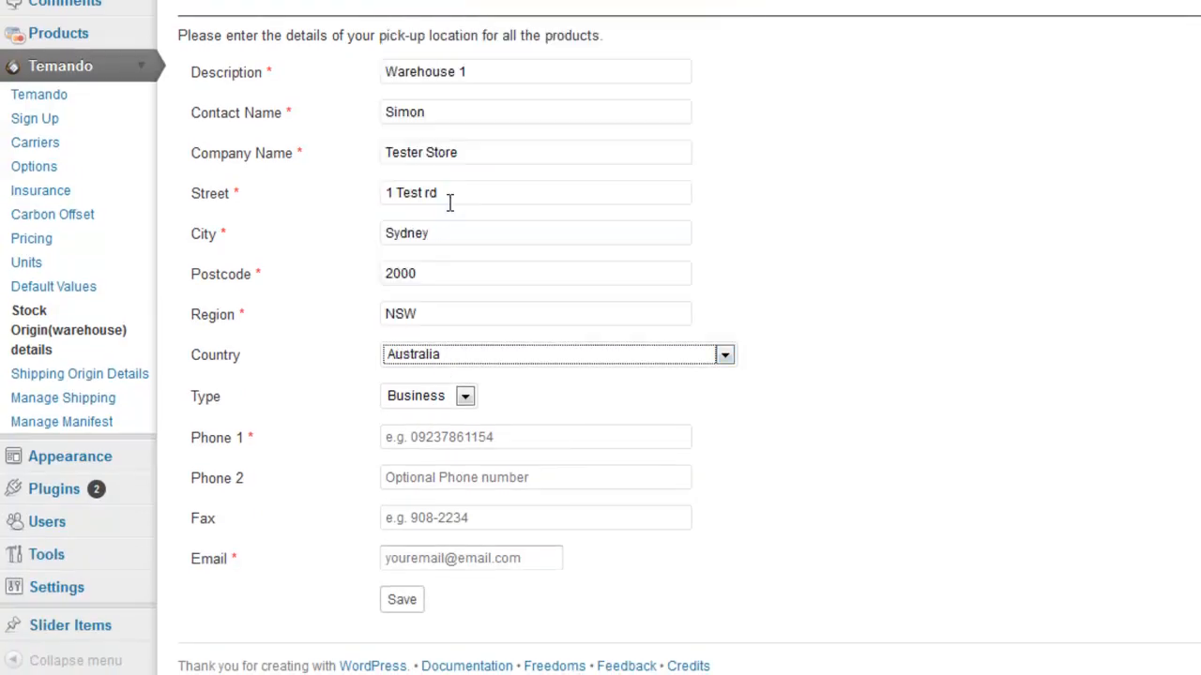
pyautogui.click(481, 435)
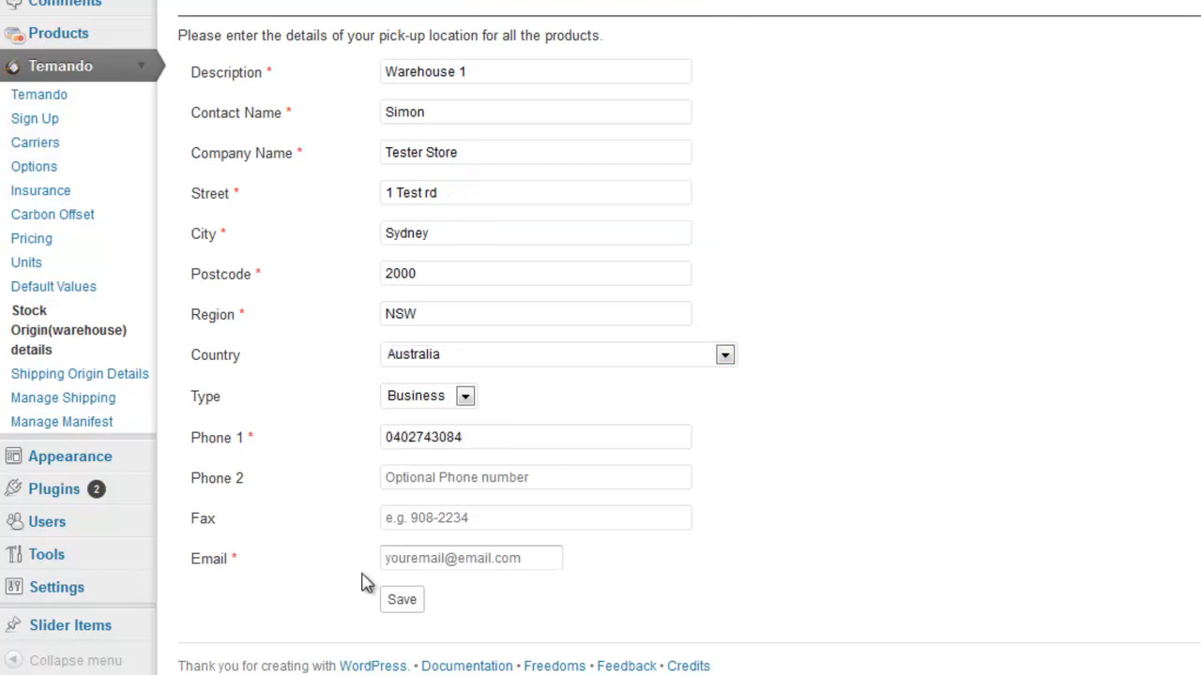
pyautogui.click(423, 561)
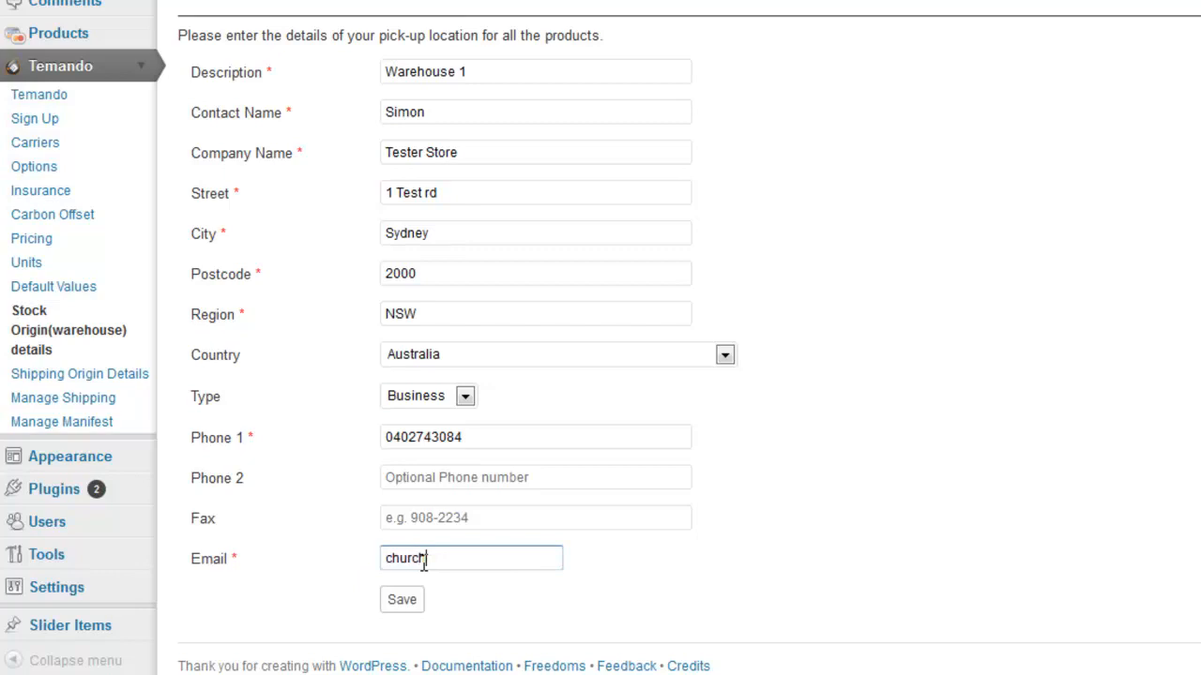
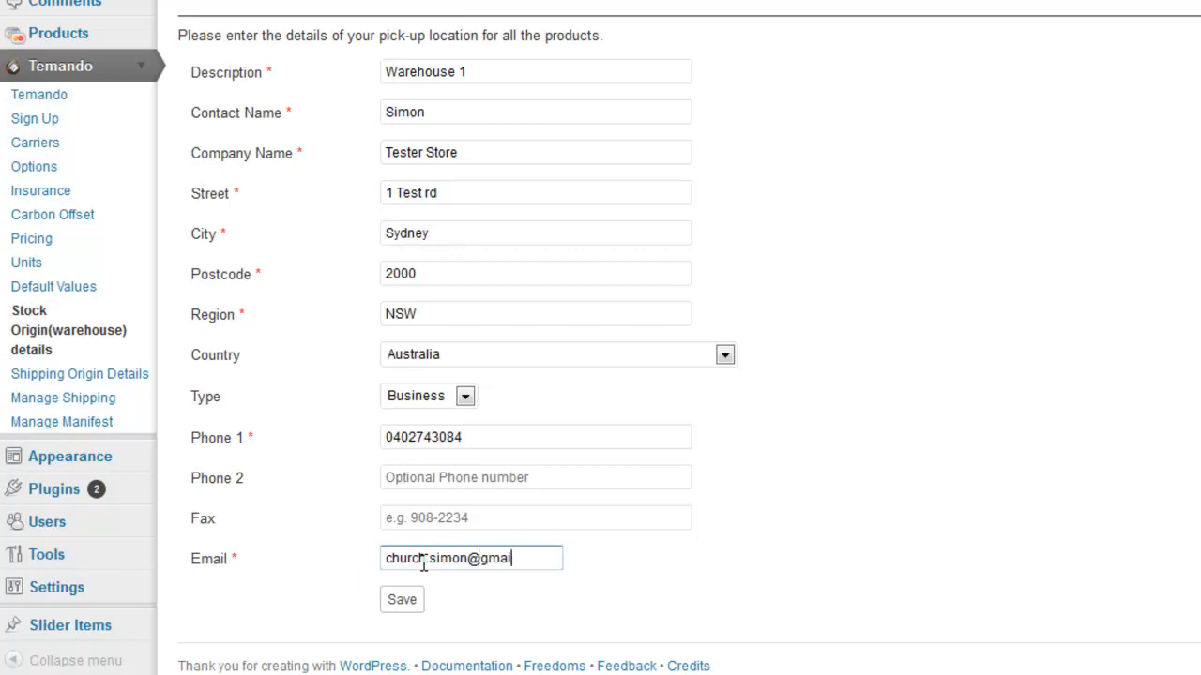
pyautogui.click(403, 606)
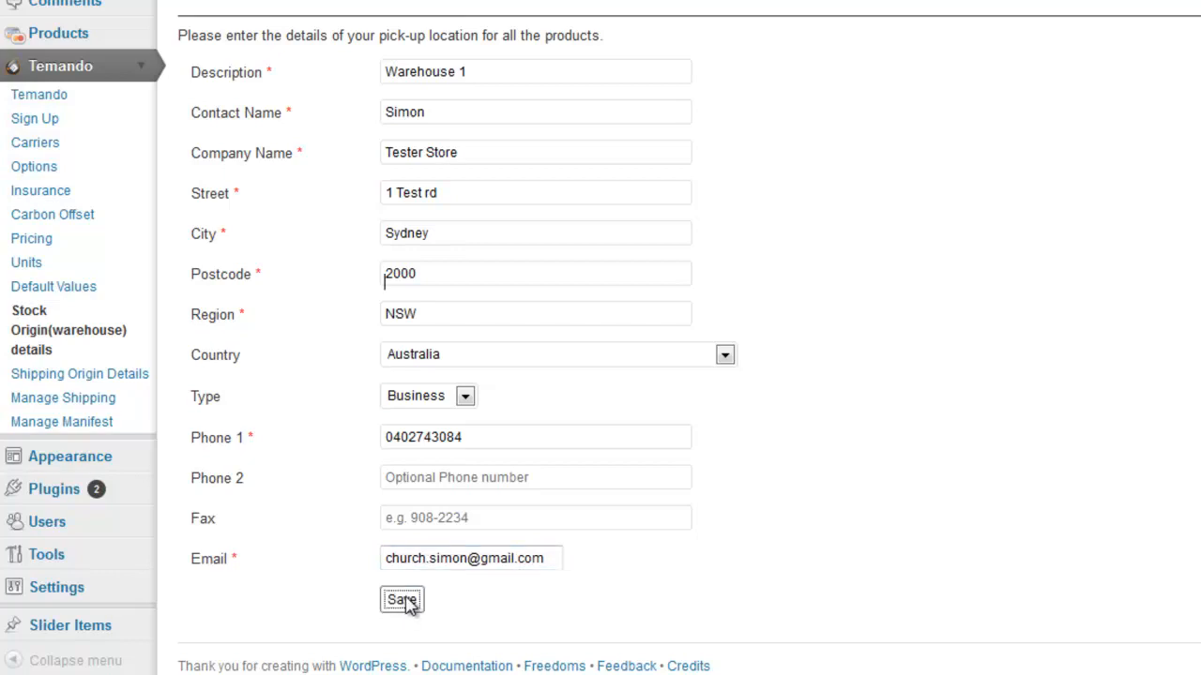
pyautogui.click(403, 602)
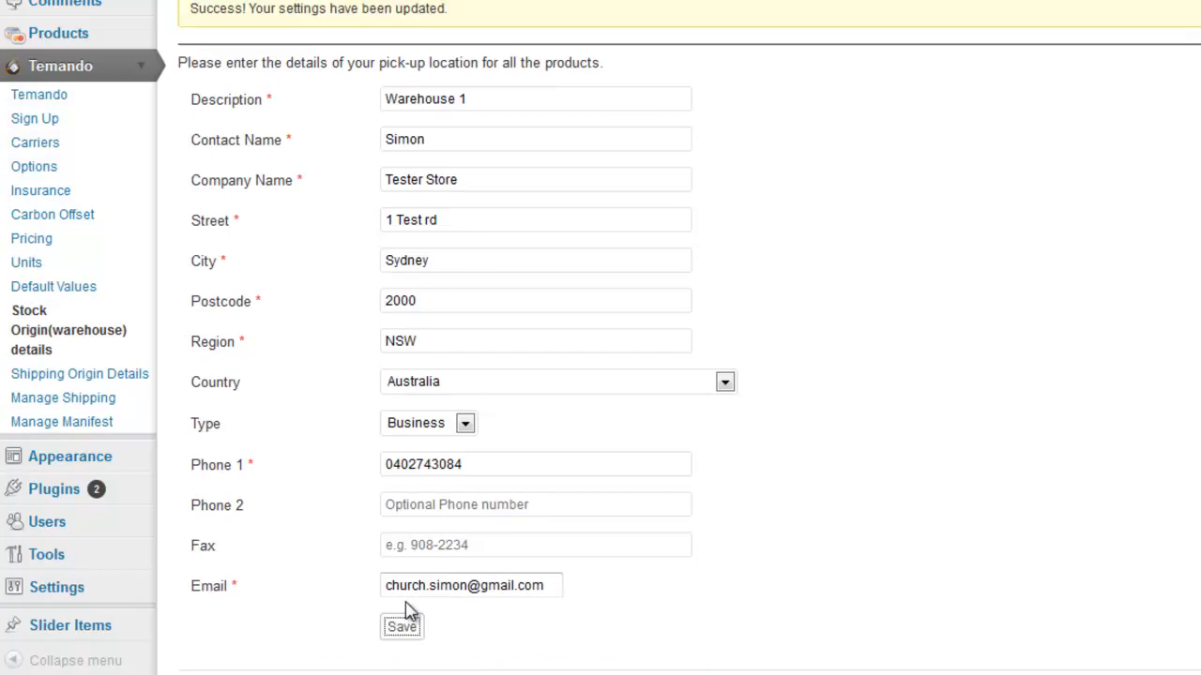
# - Change the Shipping Origin ZIP/Postal Code to 2000 and City to Sydney, then save
pyautogui.click(63, 378)
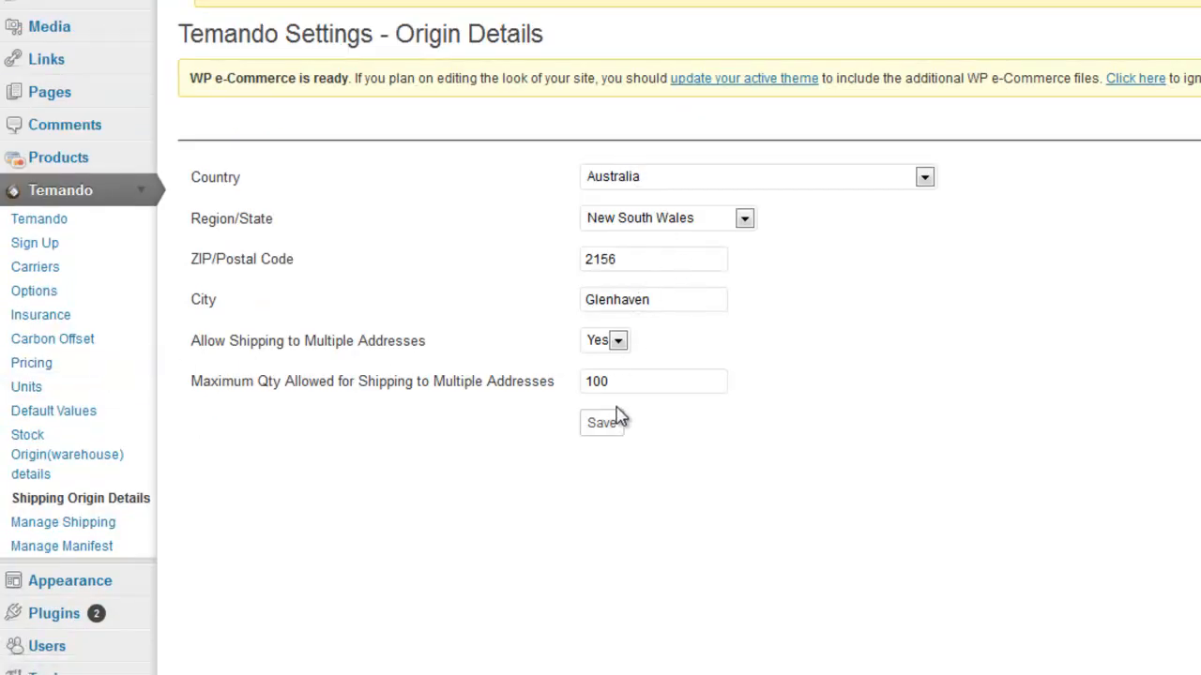
pyautogui.moveTo(622, 257); pyautogui.dragTo(550, 254)
pyautogui.write('2000')
pyautogui.moveTo(657, 294); pyautogui.dragTo(506, 304)
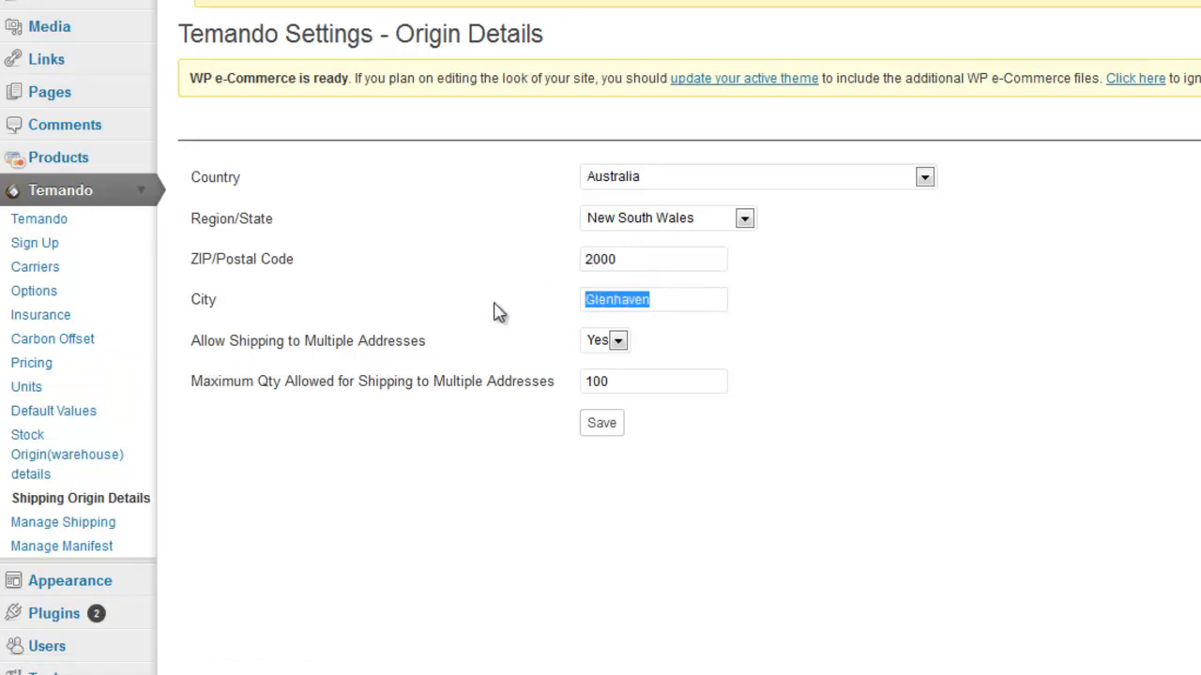
pyautogui.write('Sydney')
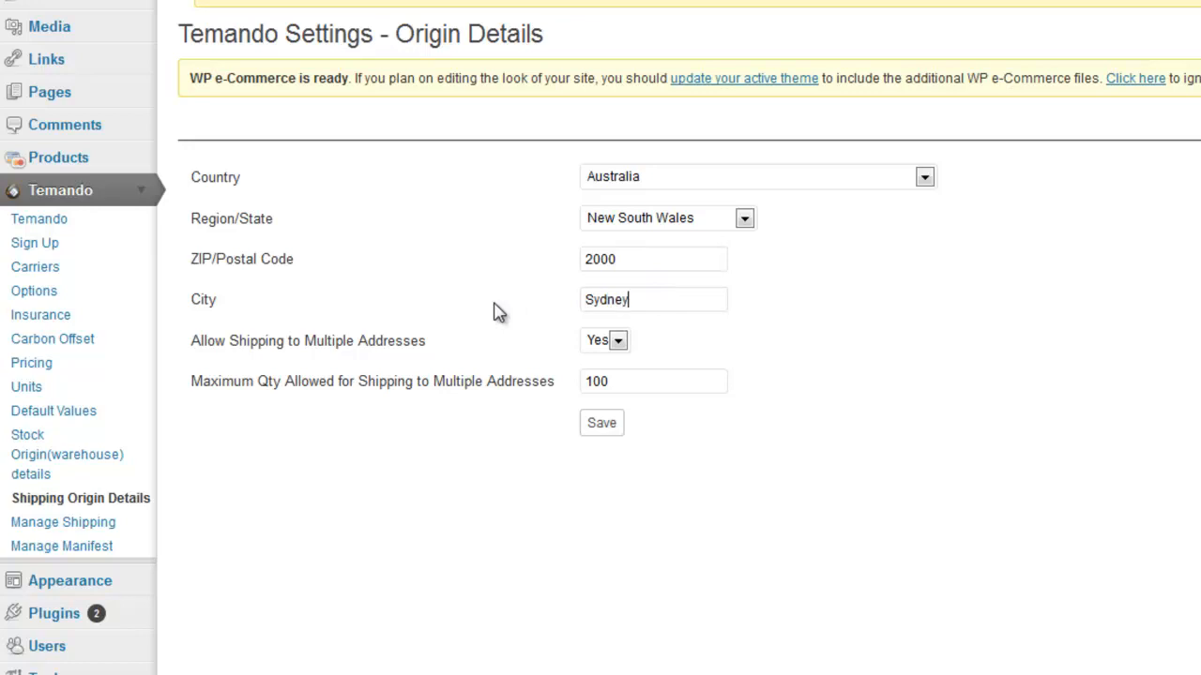
pyautogui.click(597, 424)
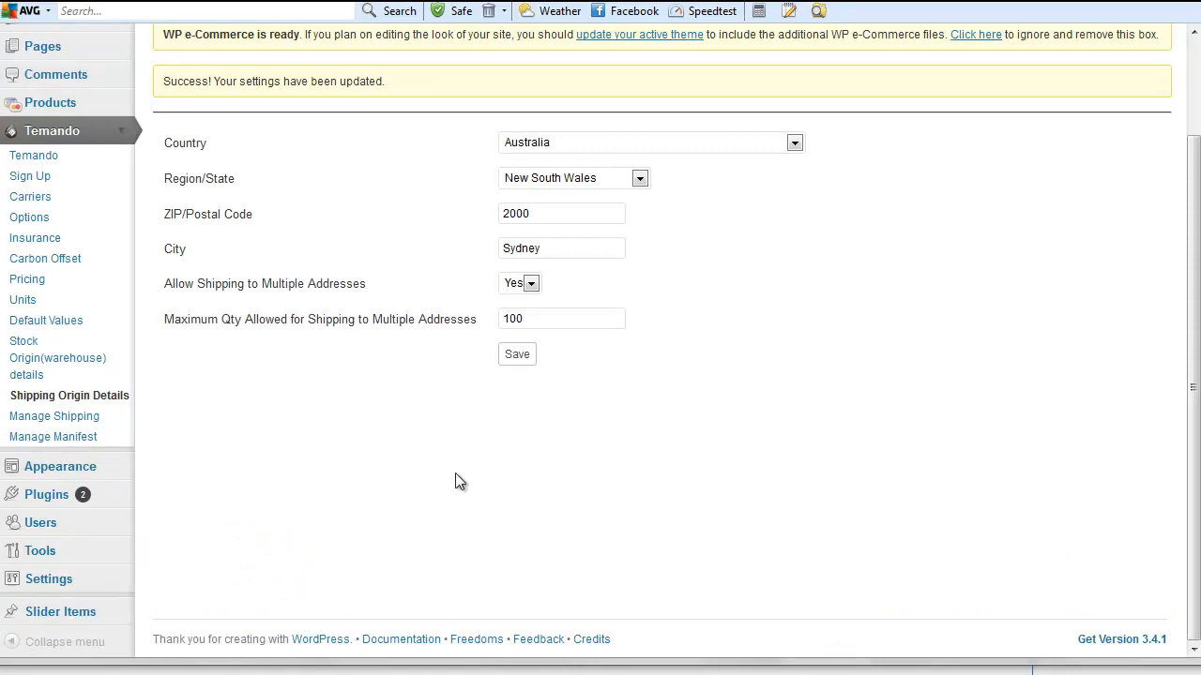
# - Go to the Shipping section of the WordPress Store settings
pyautogui.click(56, 581)
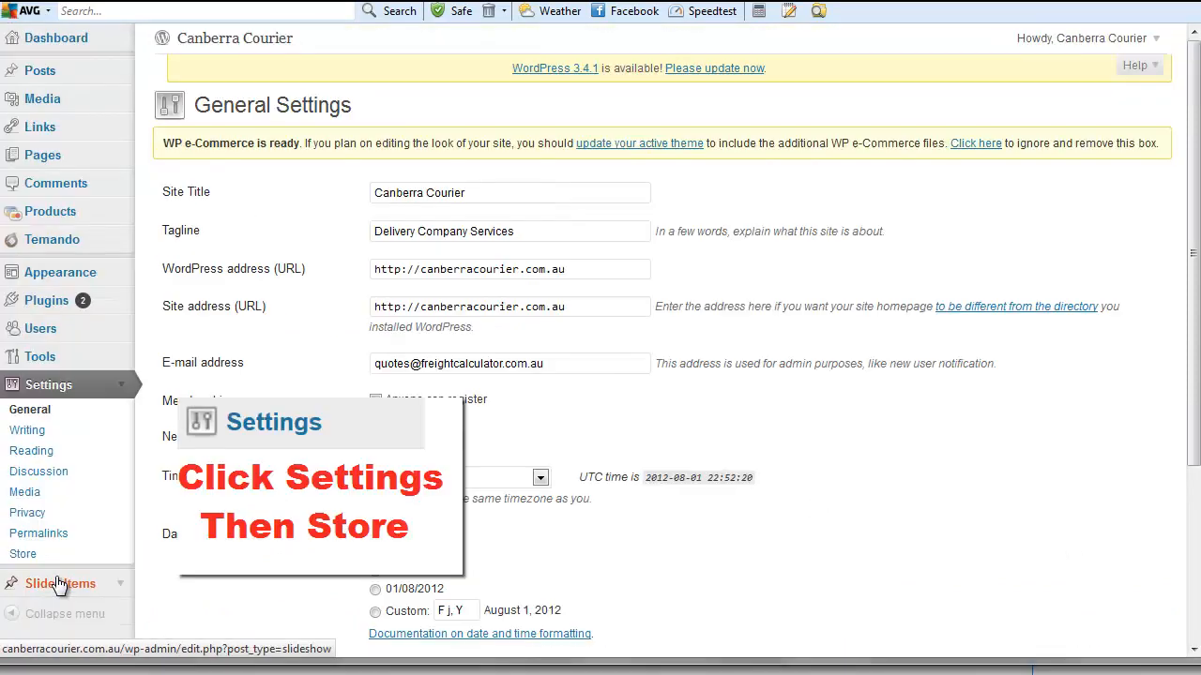
pyautogui.scroll(-3, 71, 563)
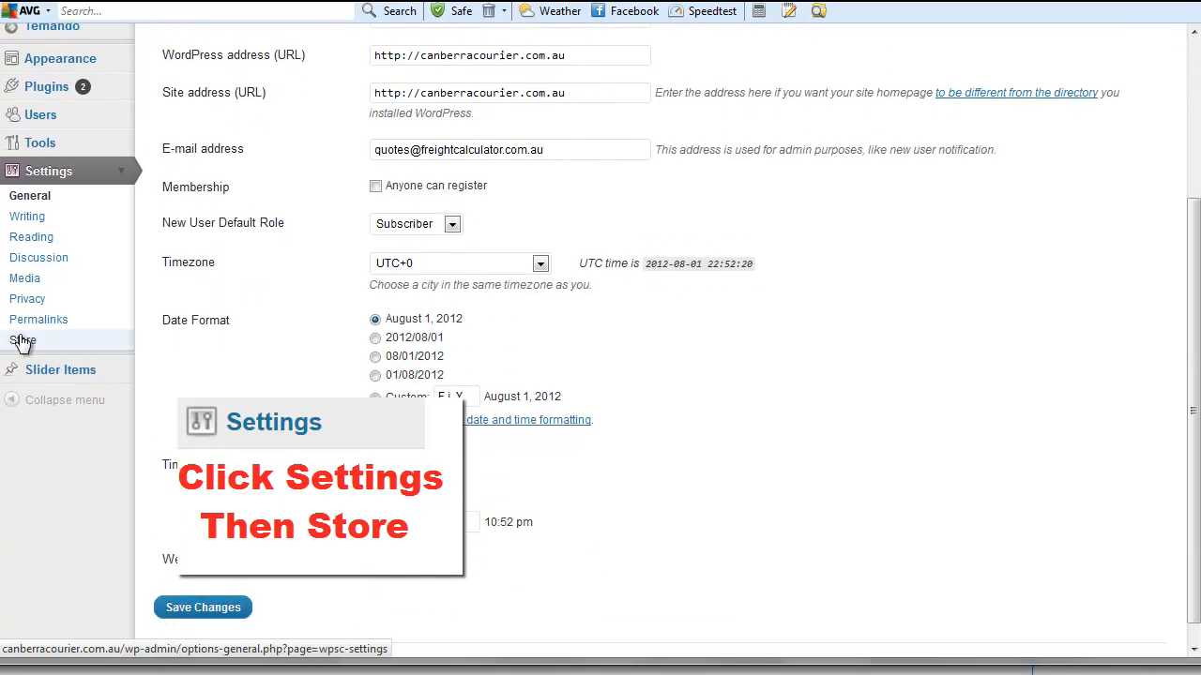
pyautogui.click(22, 341)
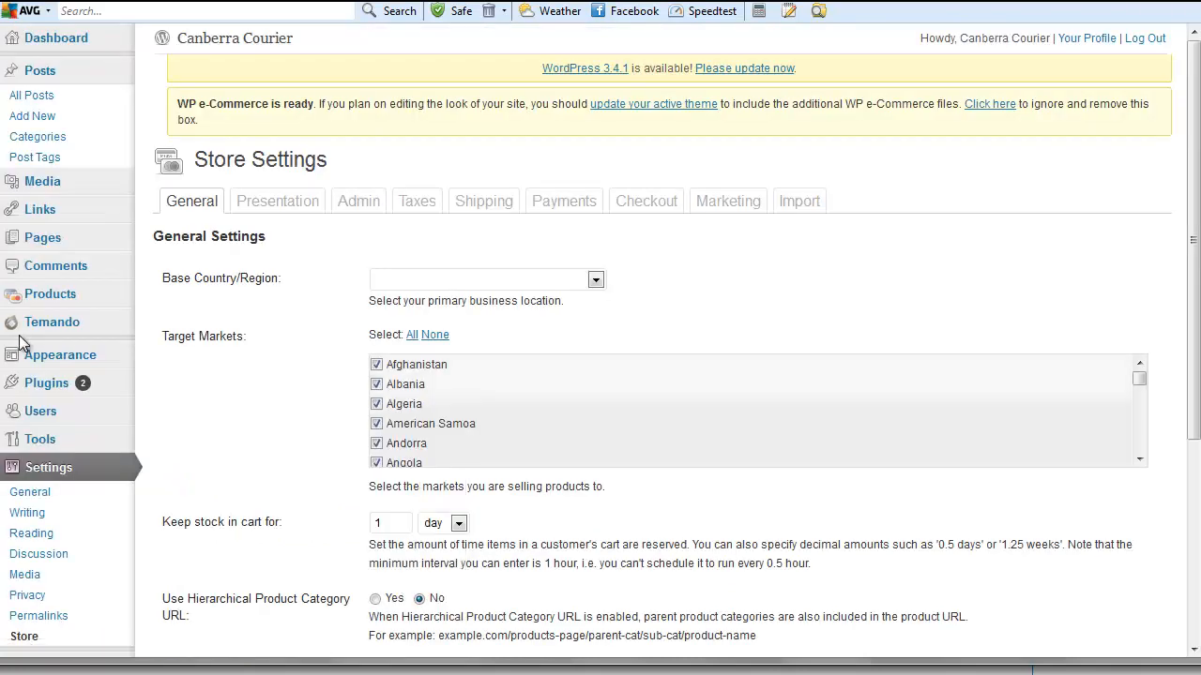
pyautogui.scroll(-3, 89, 344)
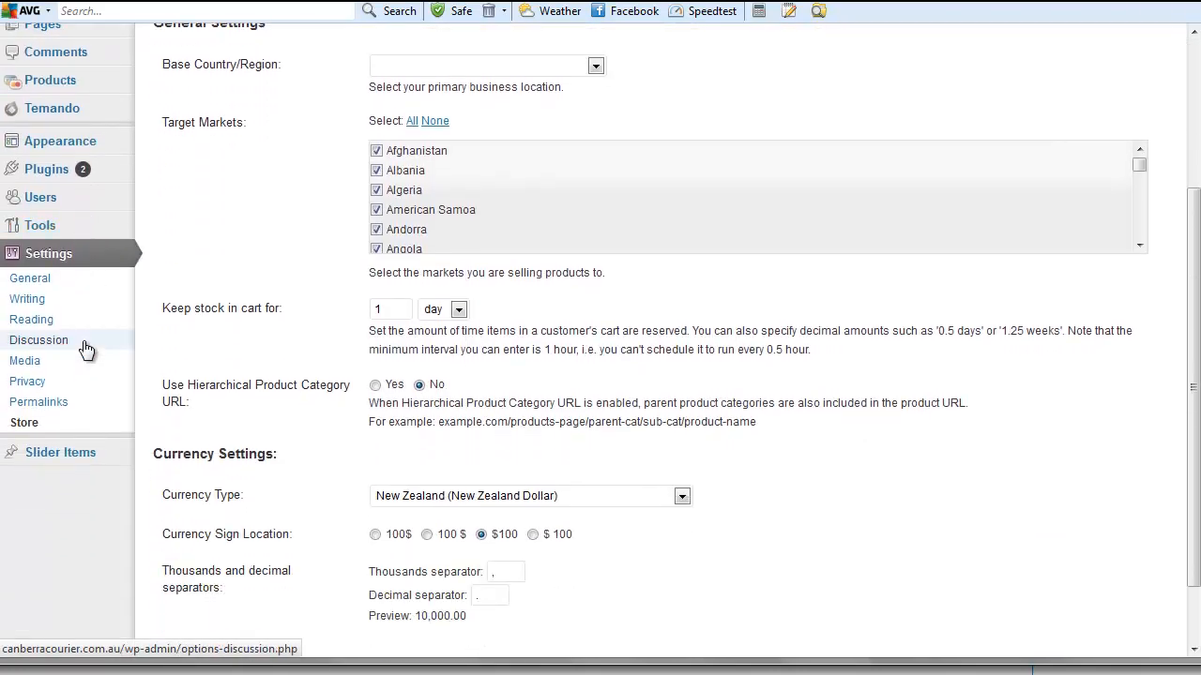
pyautogui.scroll(2, 85, 349)
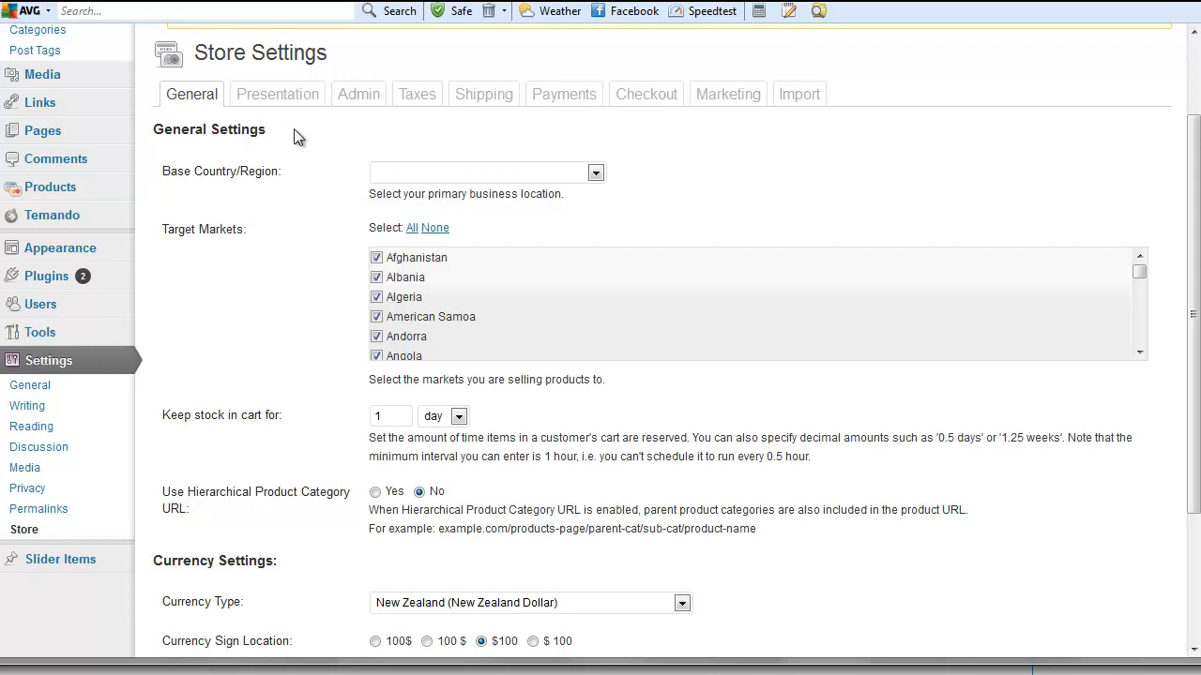
pyautogui.click(475, 104)
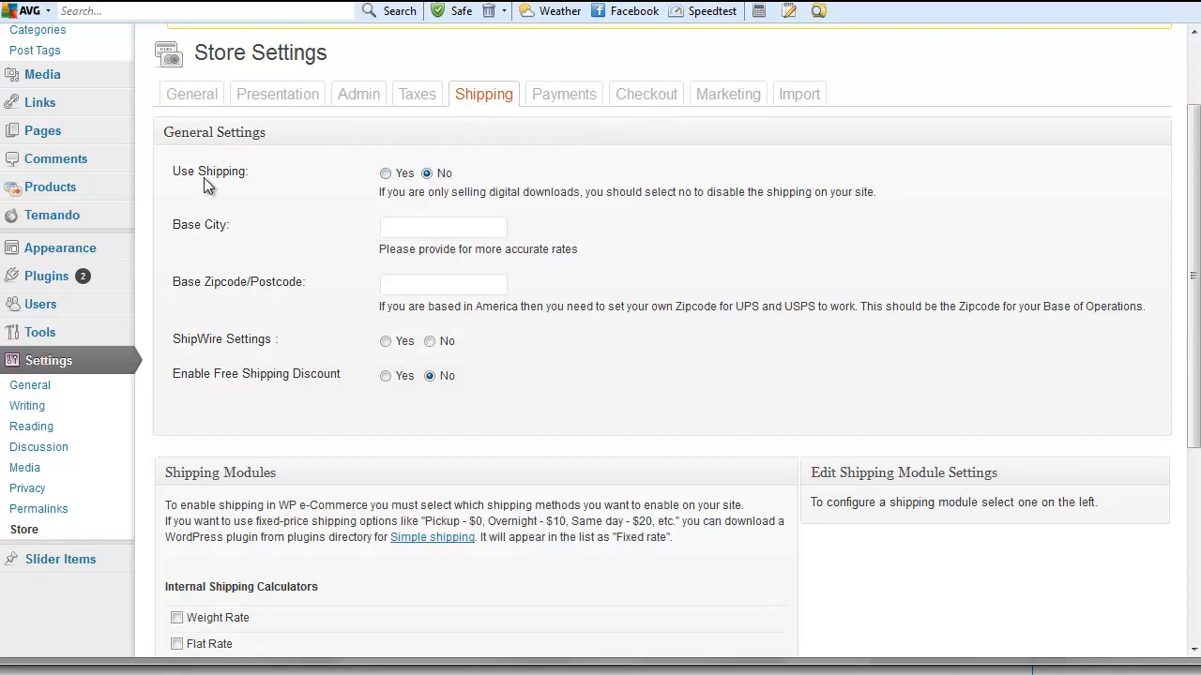
# - Enable shipping with base city Sydney, postcode 2000, Temando as calculator, and save
pyautogui.click(385, 174)
pyautogui.click(451, 231)
pyautogui.write('Sydne')
pyautogui.write('2000')
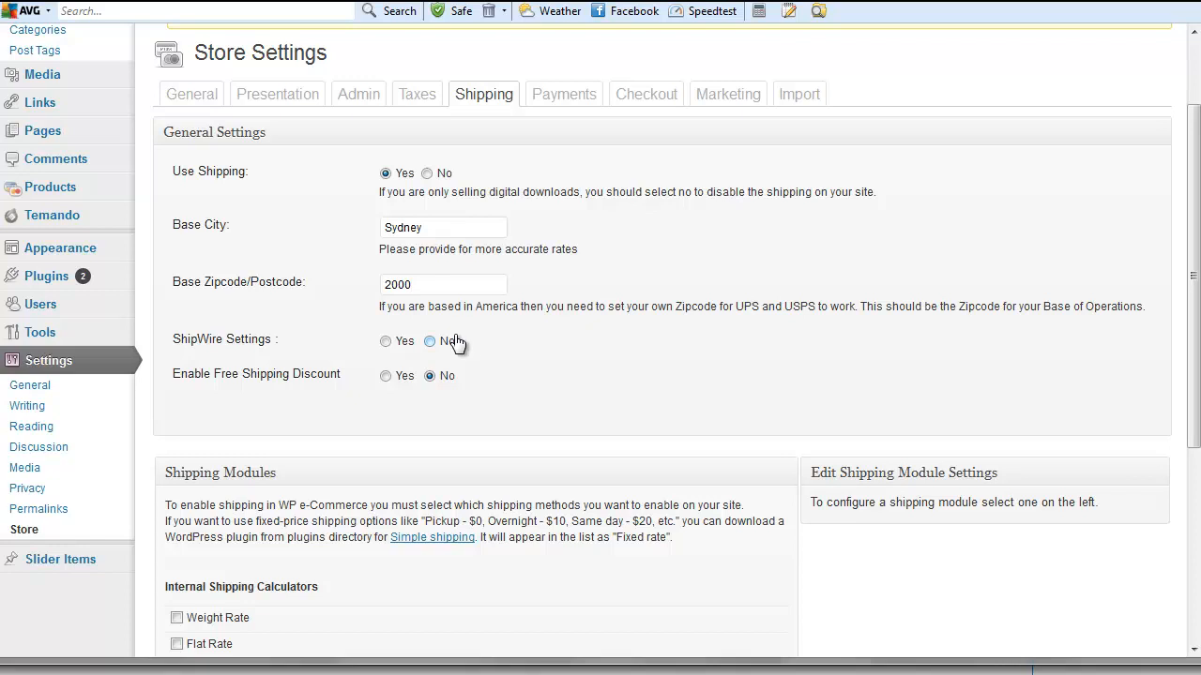
pyautogui.scroll(-2, 454, 343)
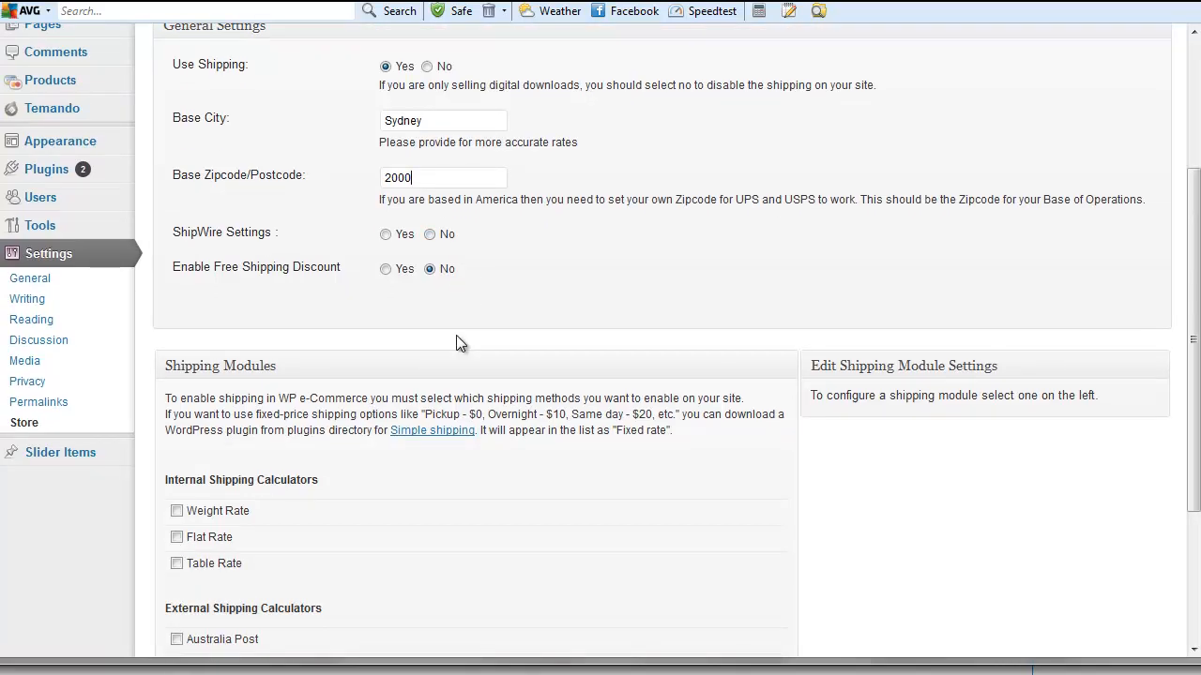
pyautogui.scroll(-4, 456, 336)
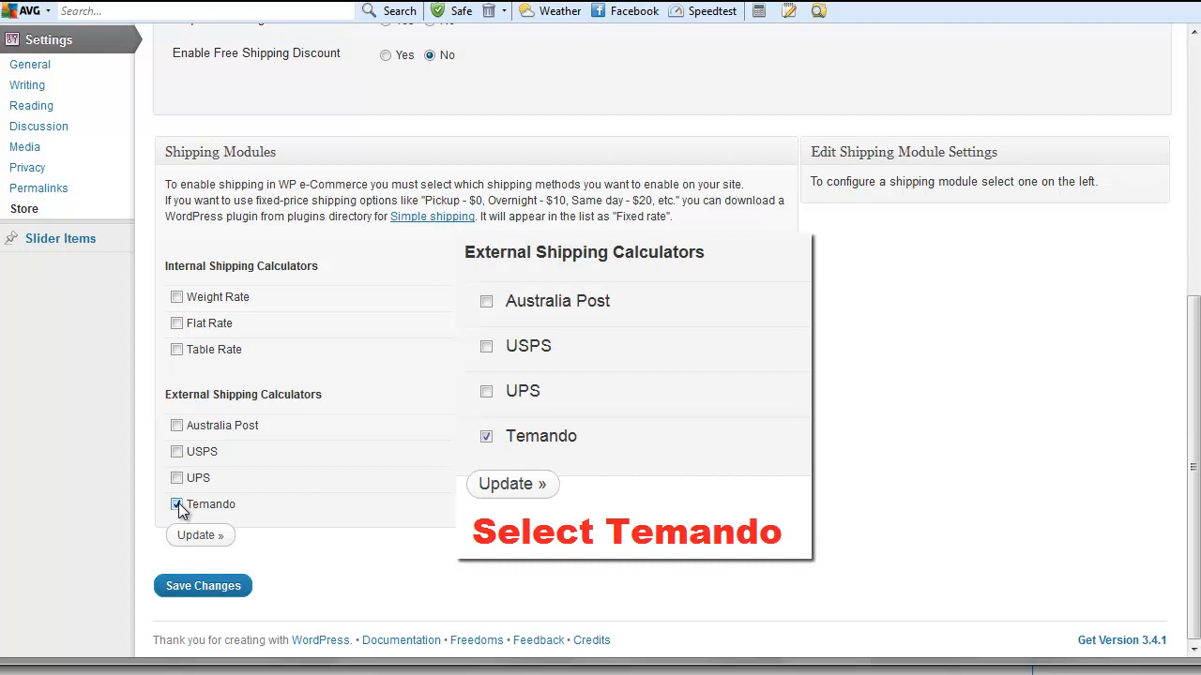
pyautogui.click(214, 539)
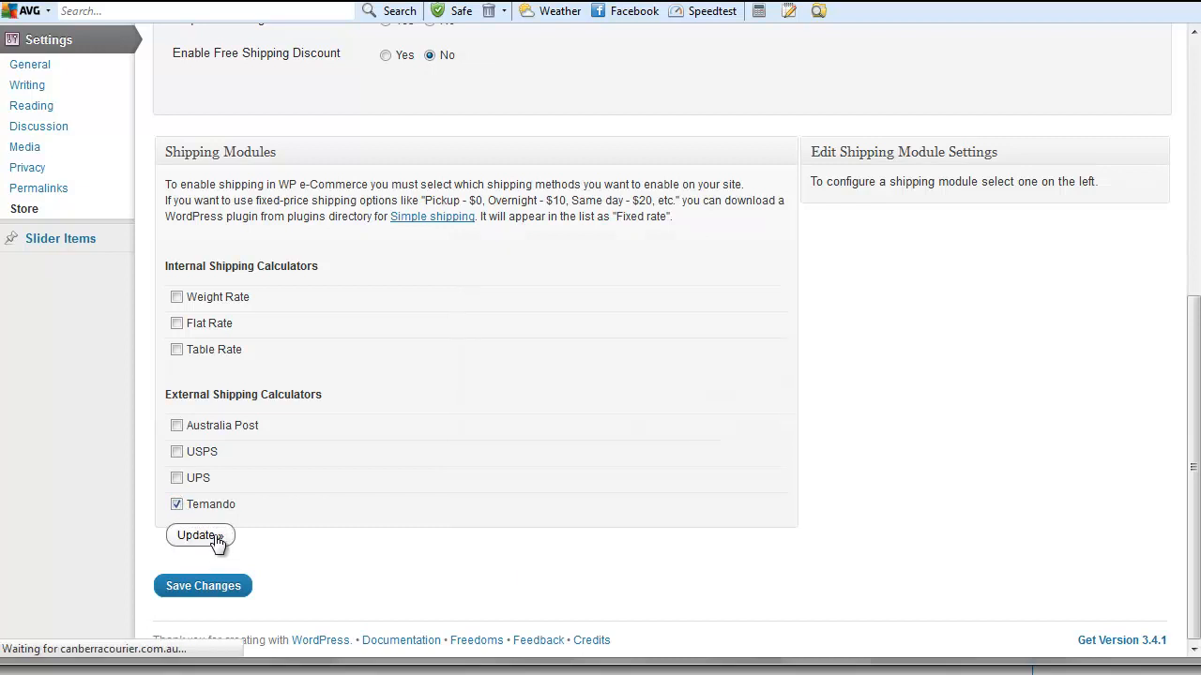
pyautogui.scroll(-5, 214, 535)
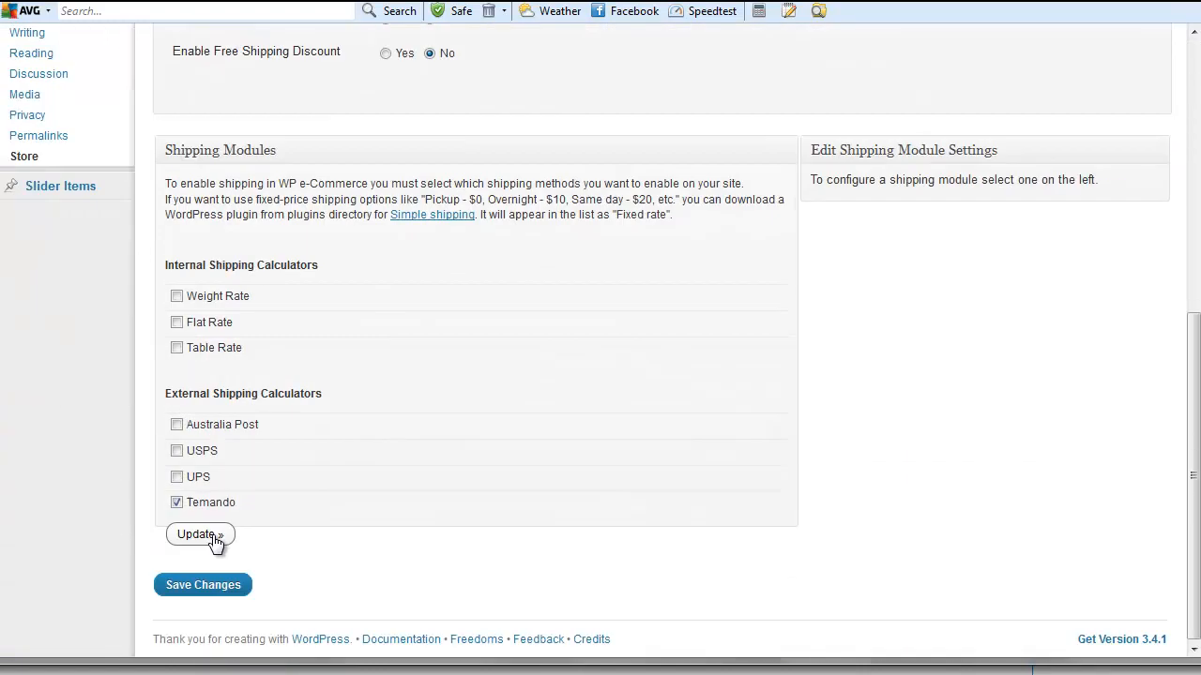
pyautogui.click(208, 591)
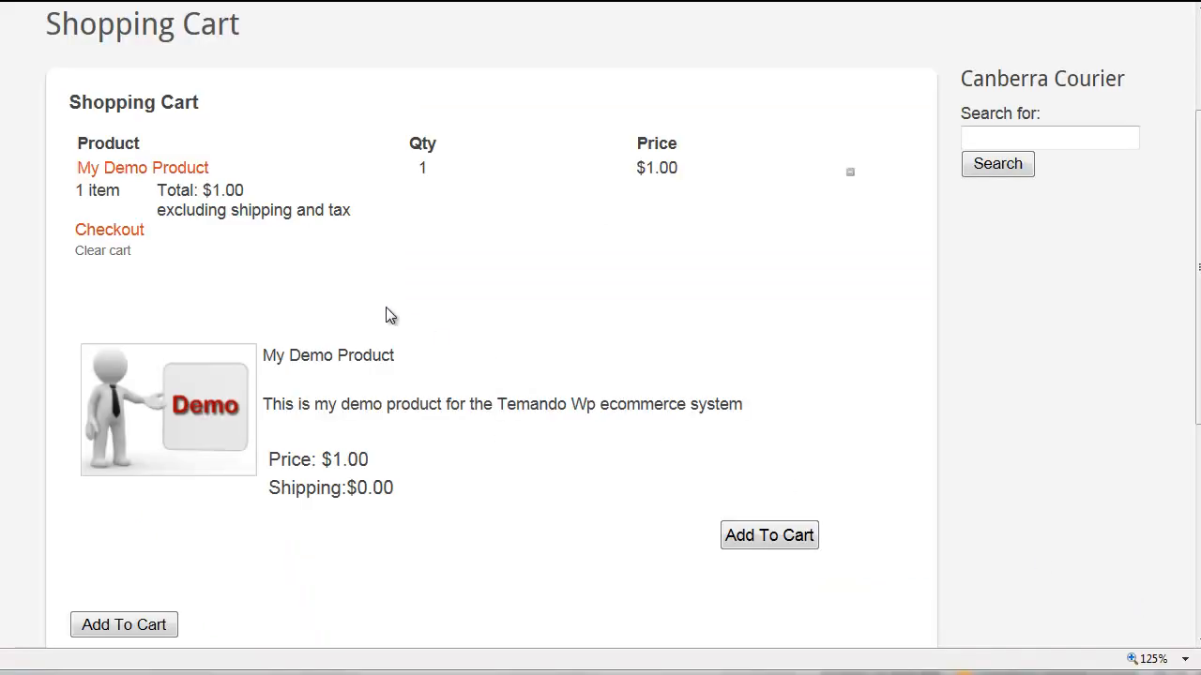
# - At checkout, get Temando shipping quotes for 2000, SYDNEY, NSW
pyautogui.click(129, 228)
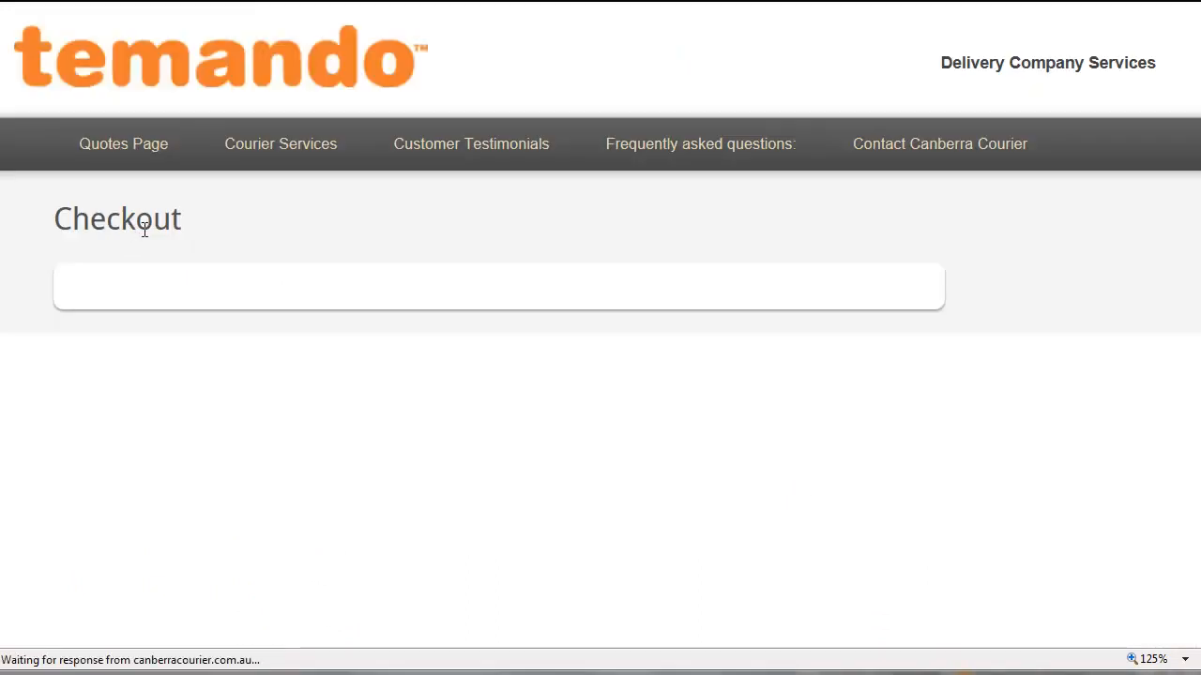
pyautogui.scroll(-4, 146, 235)
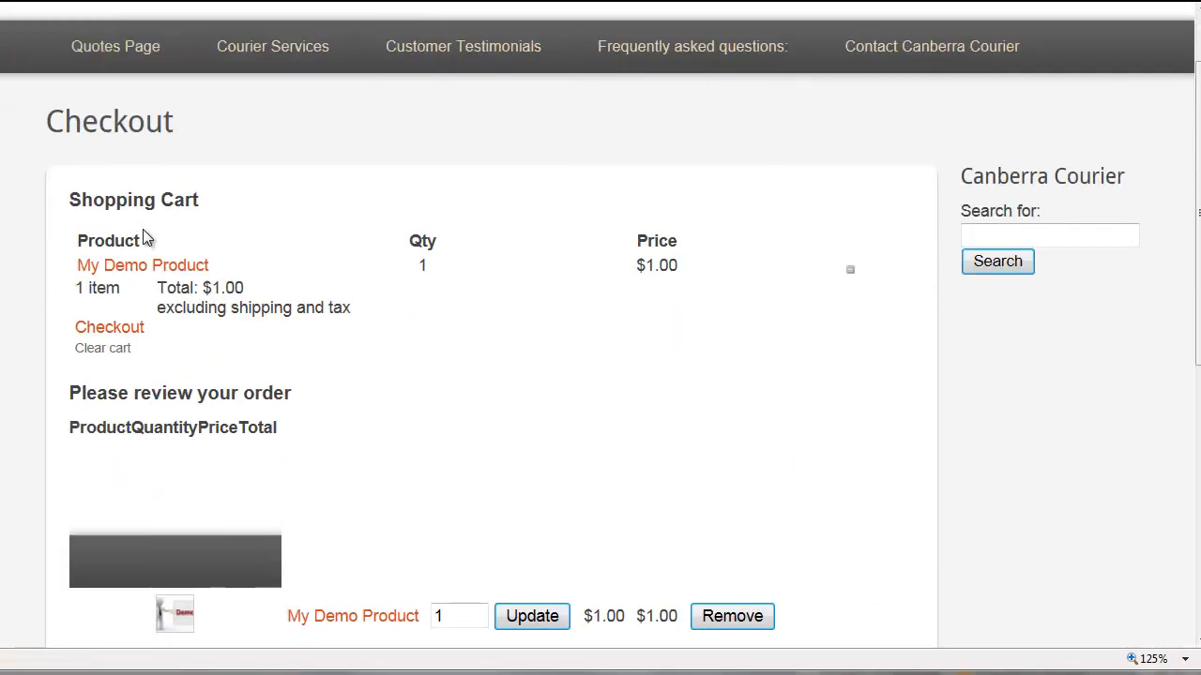
pyautogui.scroll(-3, 144, 230)
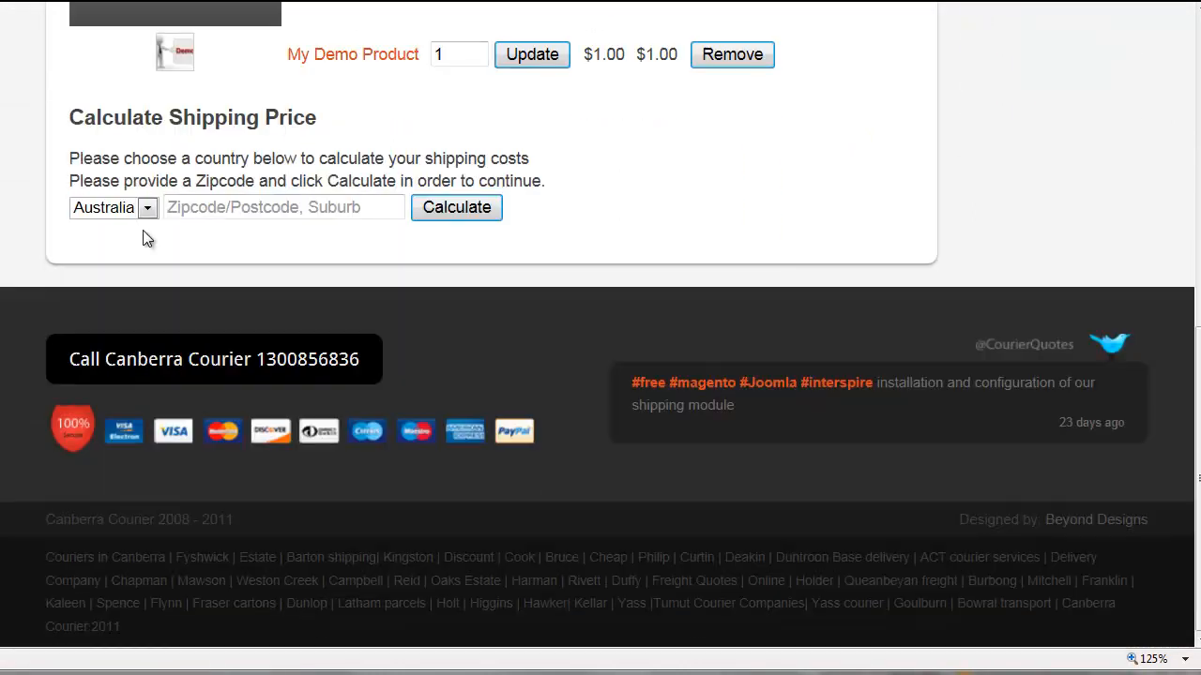
pyautogui.click(189, 206)
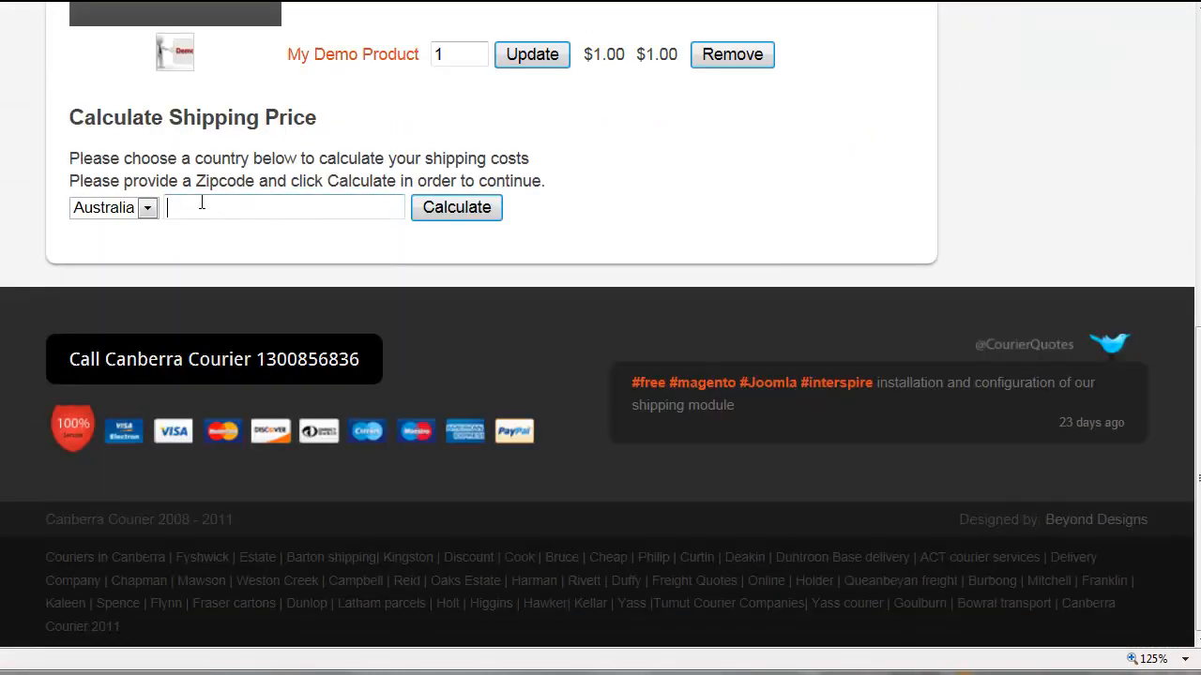
pyautogui.write('2000')
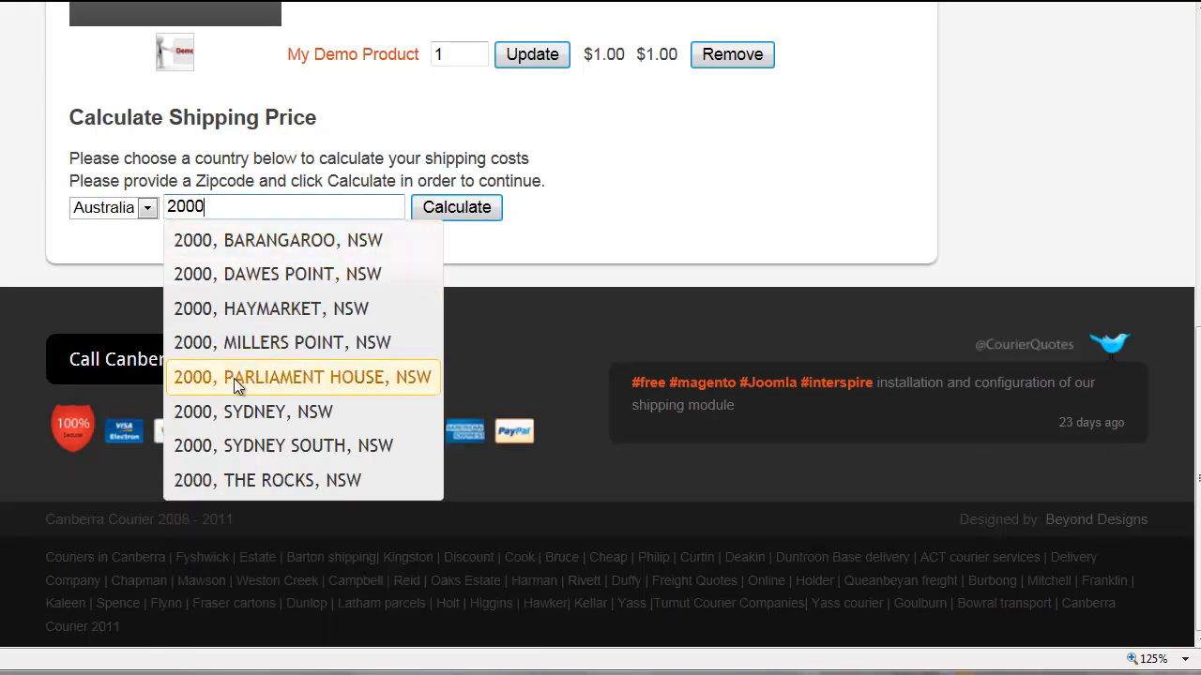
pyautogui.click(248, 413)
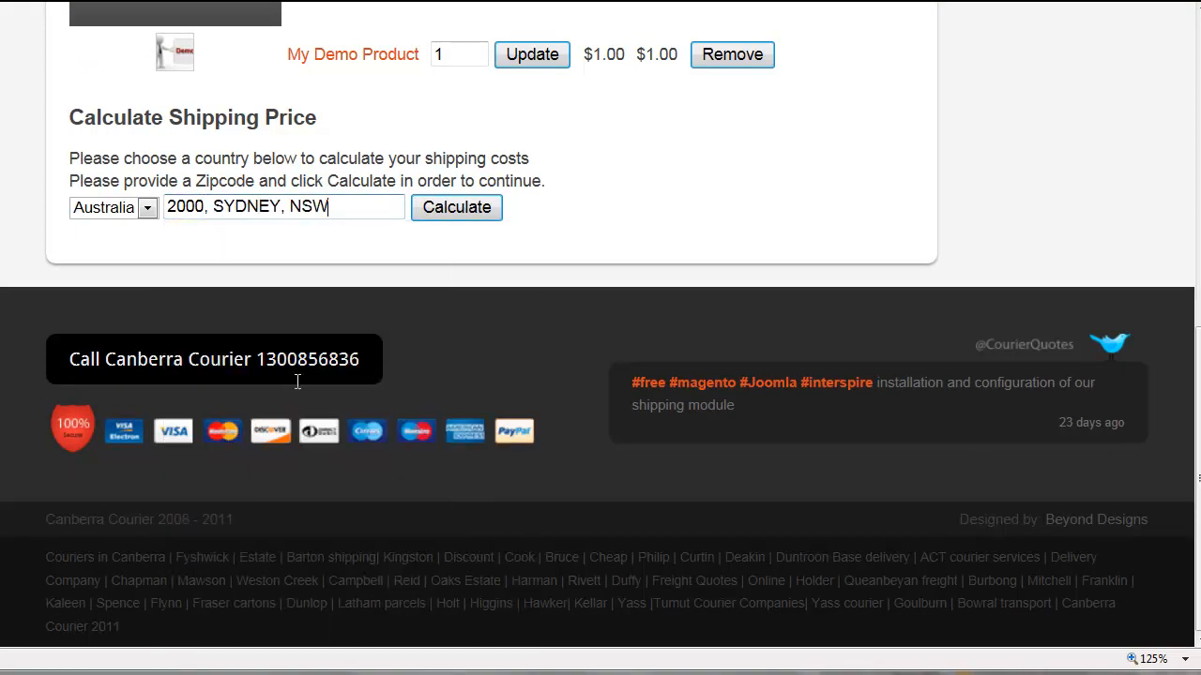
pyautogui.click(453, 208)
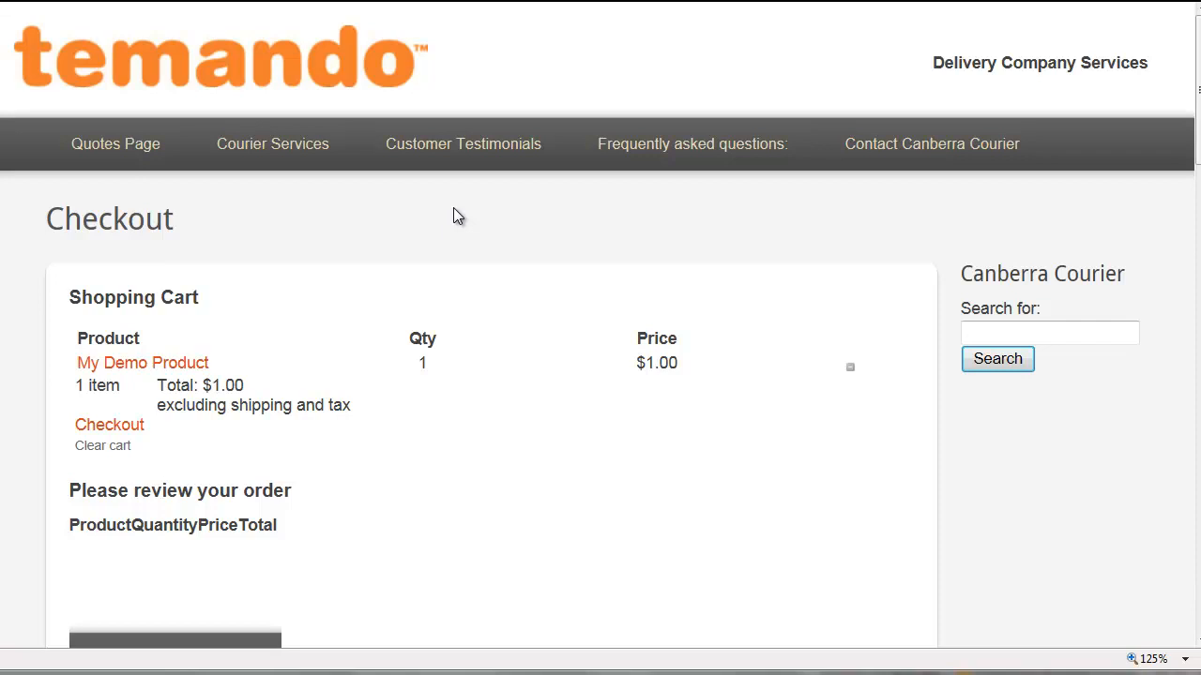
# - Change the delivery location to 3000, MELBOURNE, VIC and recalculate the quotes
pyautogui.scroll(-8, 455, 214)
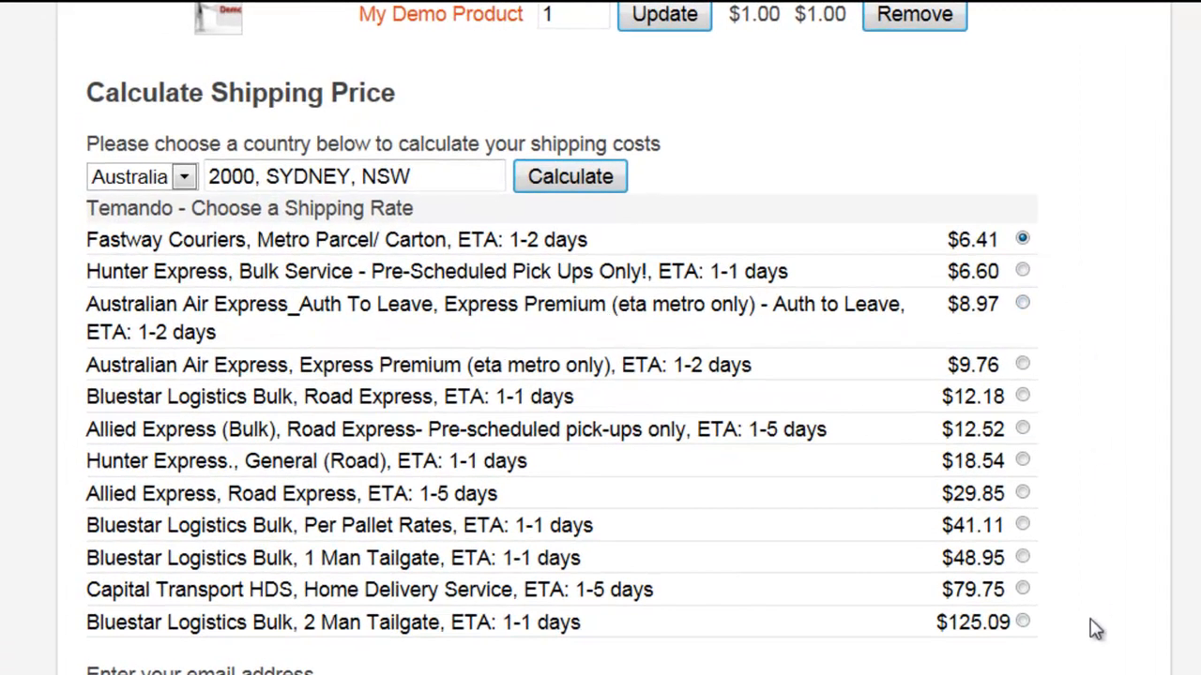
pyautogui.moveTo(411, 177); pyautogui.dragTo(164, 174)
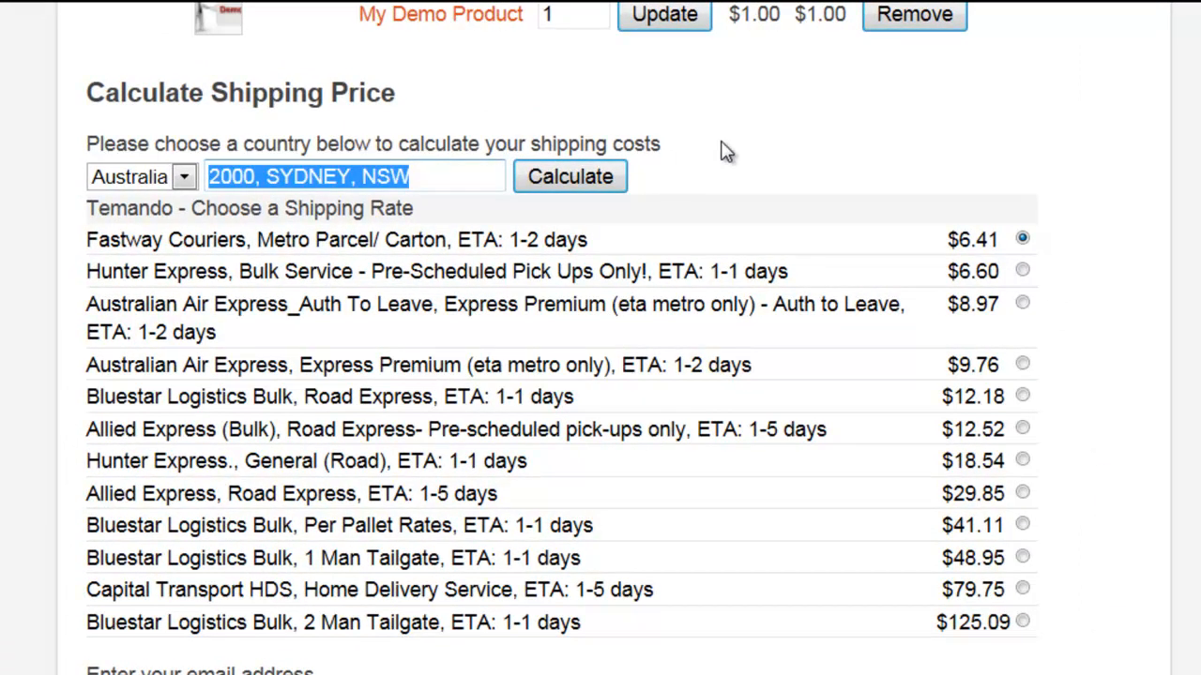
pyautogui.write('3000')
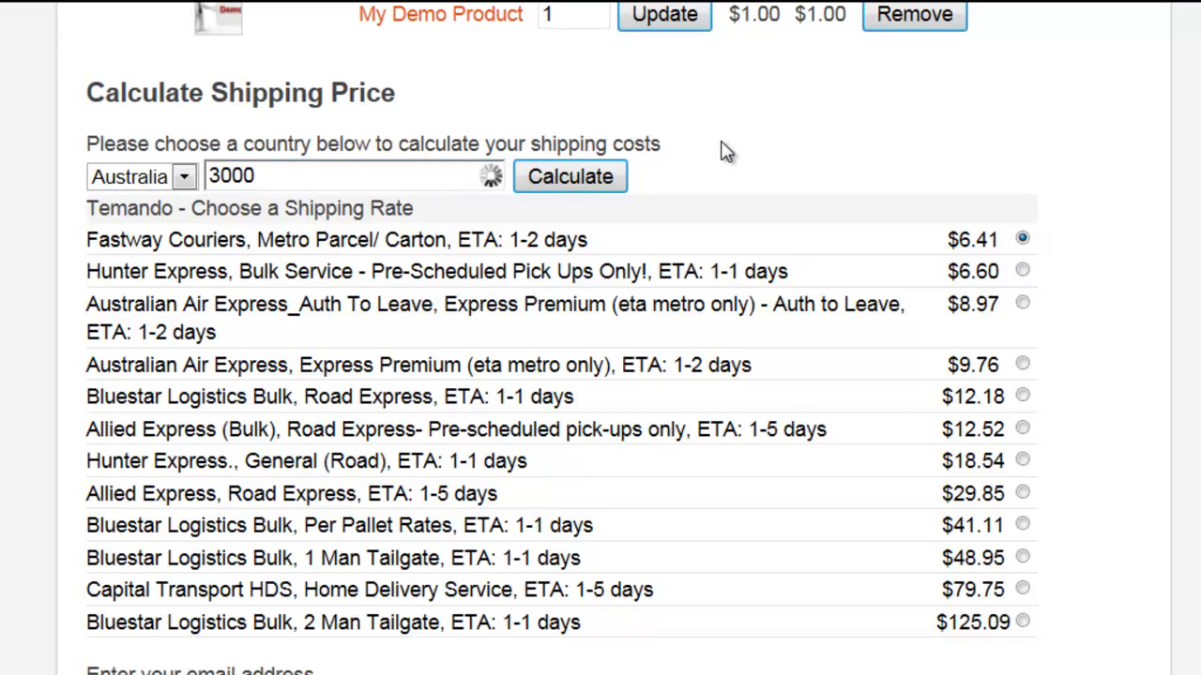
pyautogui.click(417, 216)
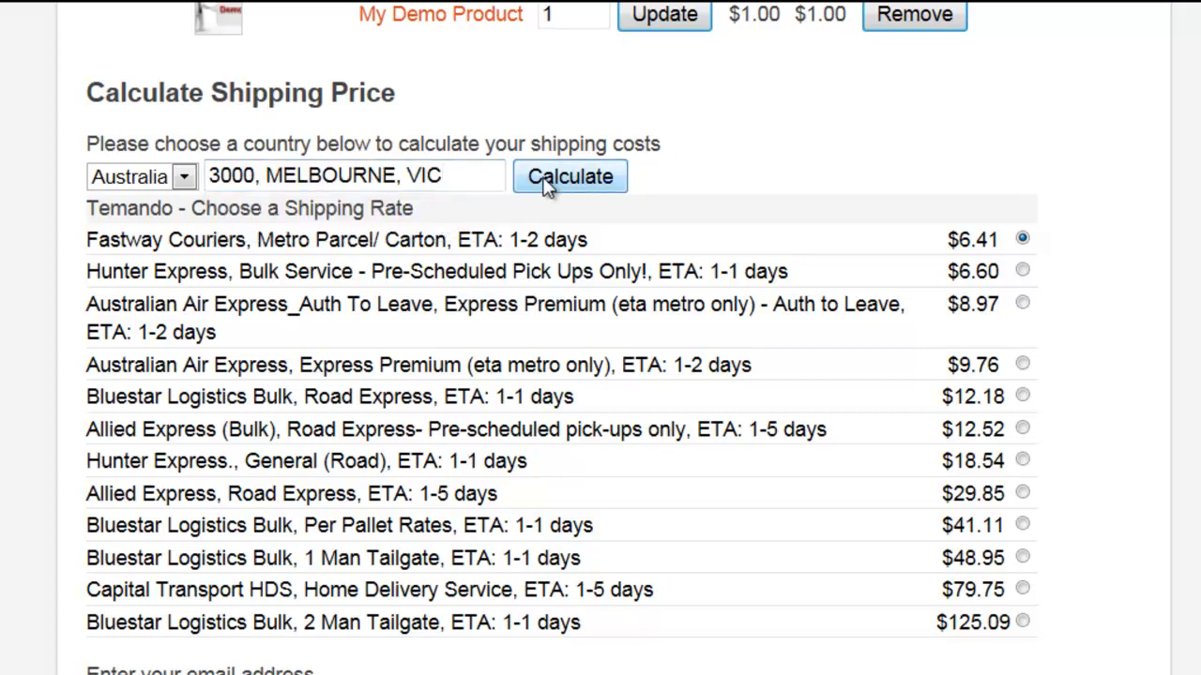
pyautogui.click(542, 184)
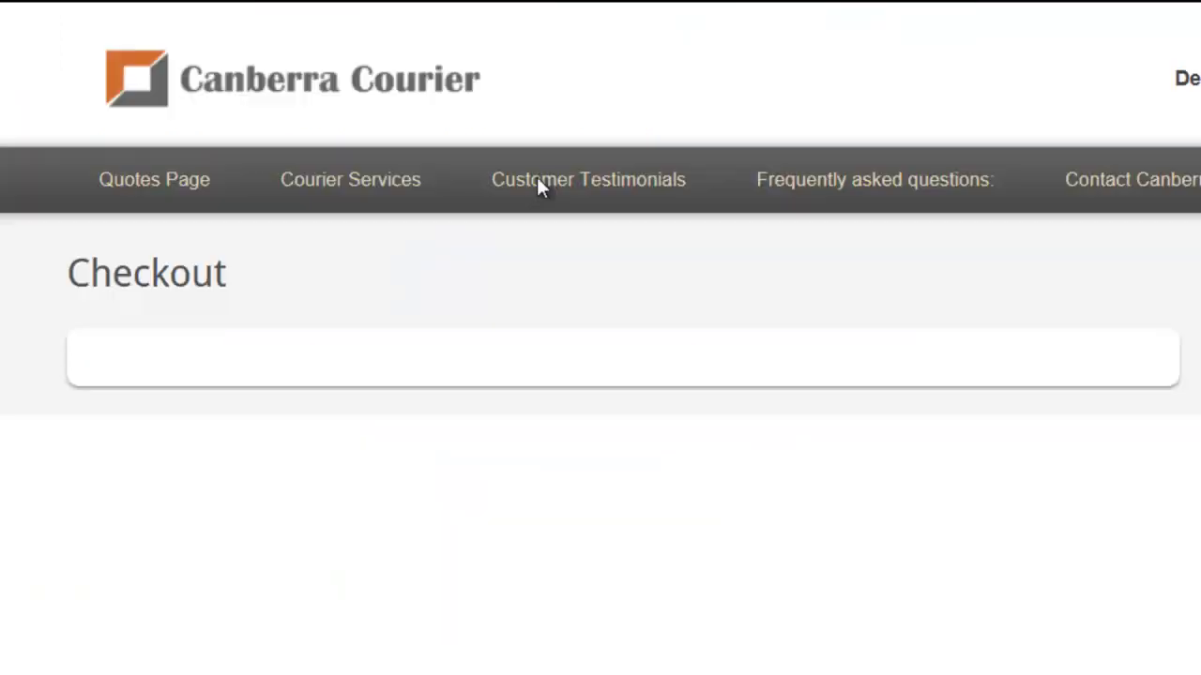
# - Review the Temando pricing methods, then select Dynamic Pricing Cheapest and save
pyautogui.scroll(-3, 600, 337)
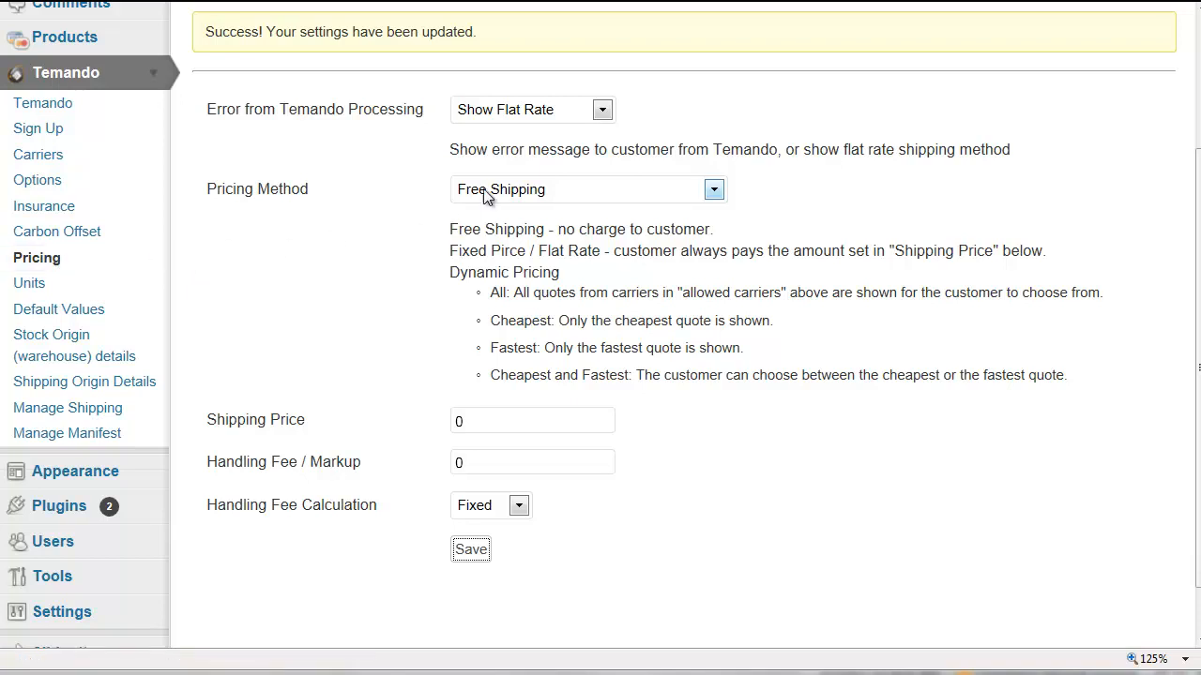
pyautogui.click(714, 191)
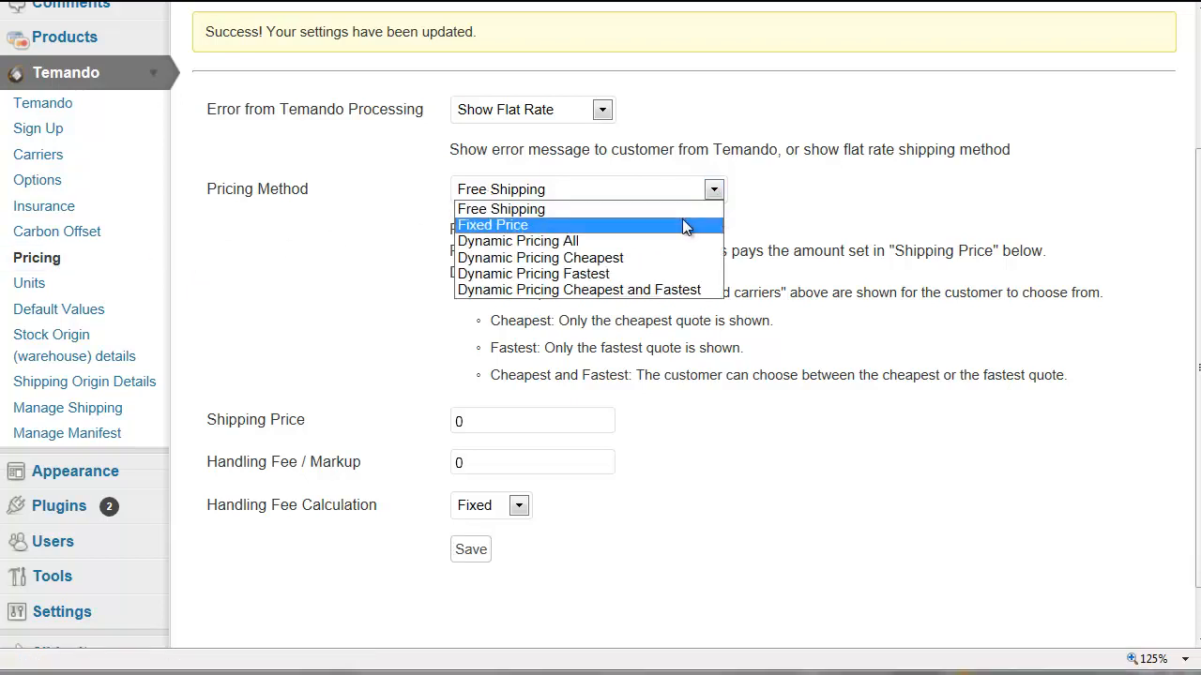
pyautogui.click(694, 210)
pyautogui.click(476, 553)
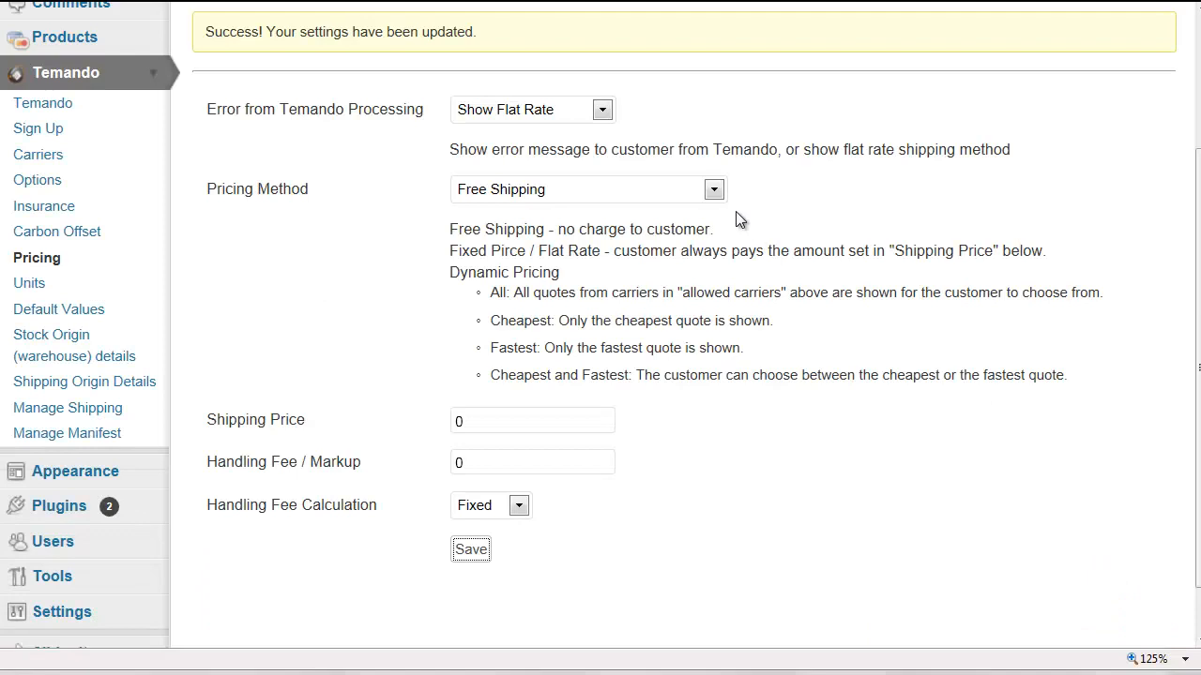
pyautogui.click(715, 191)
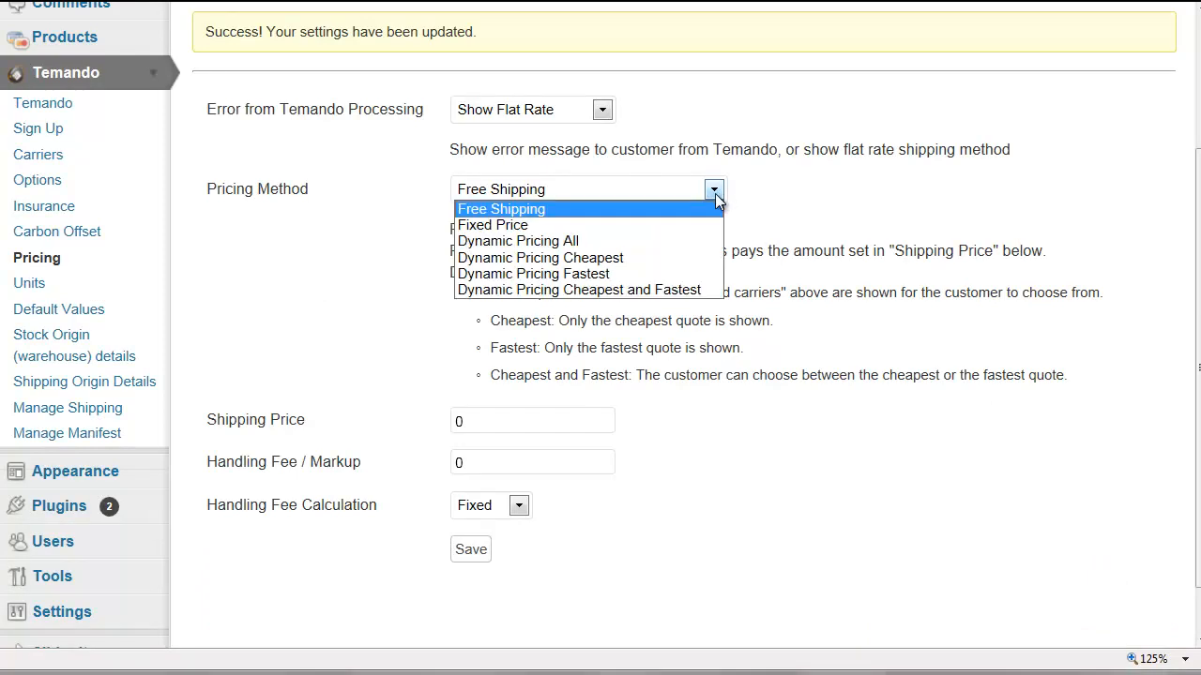
pyautogui.click(685, 259)
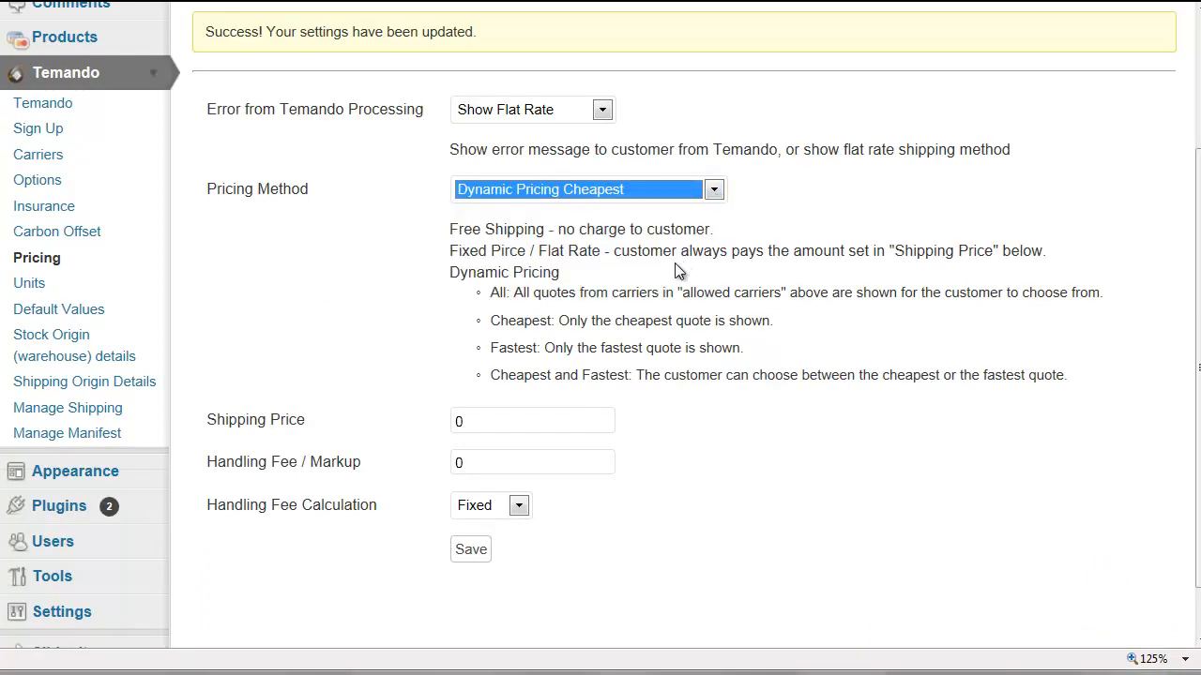
pyautogui.click(475, 555)
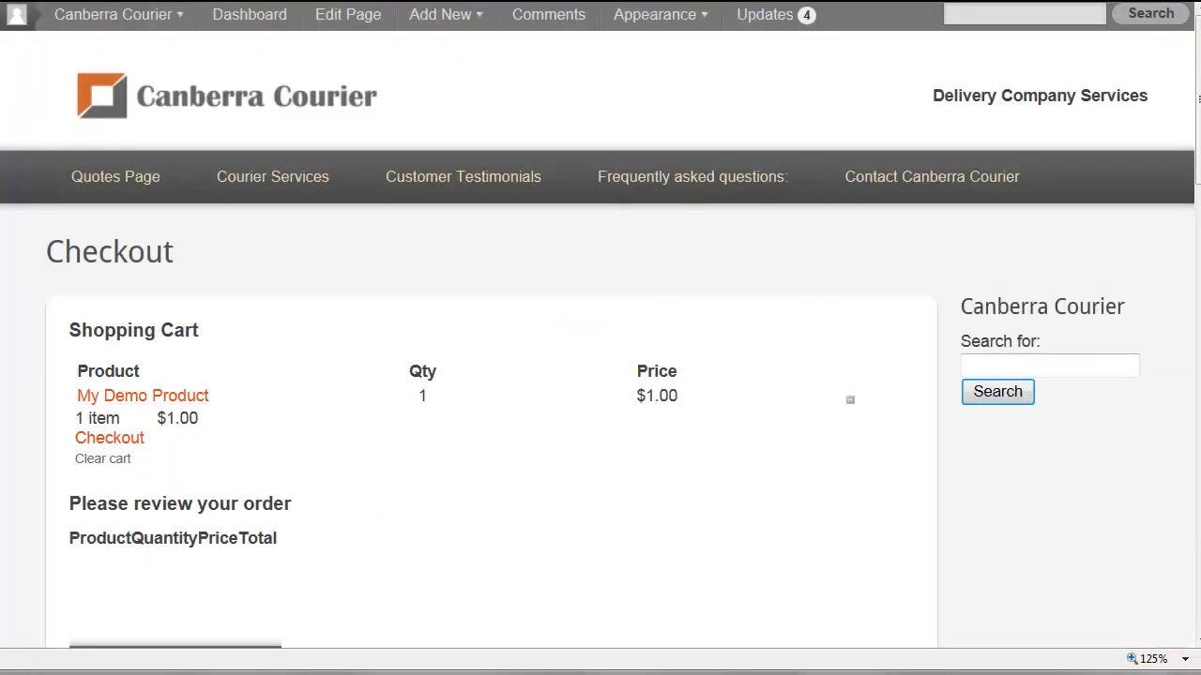
# - Recalculate the 3000 Melbourne shipping to show only Hunter Express at $9.24
pyautogui.scroll(-4, 515, 354)
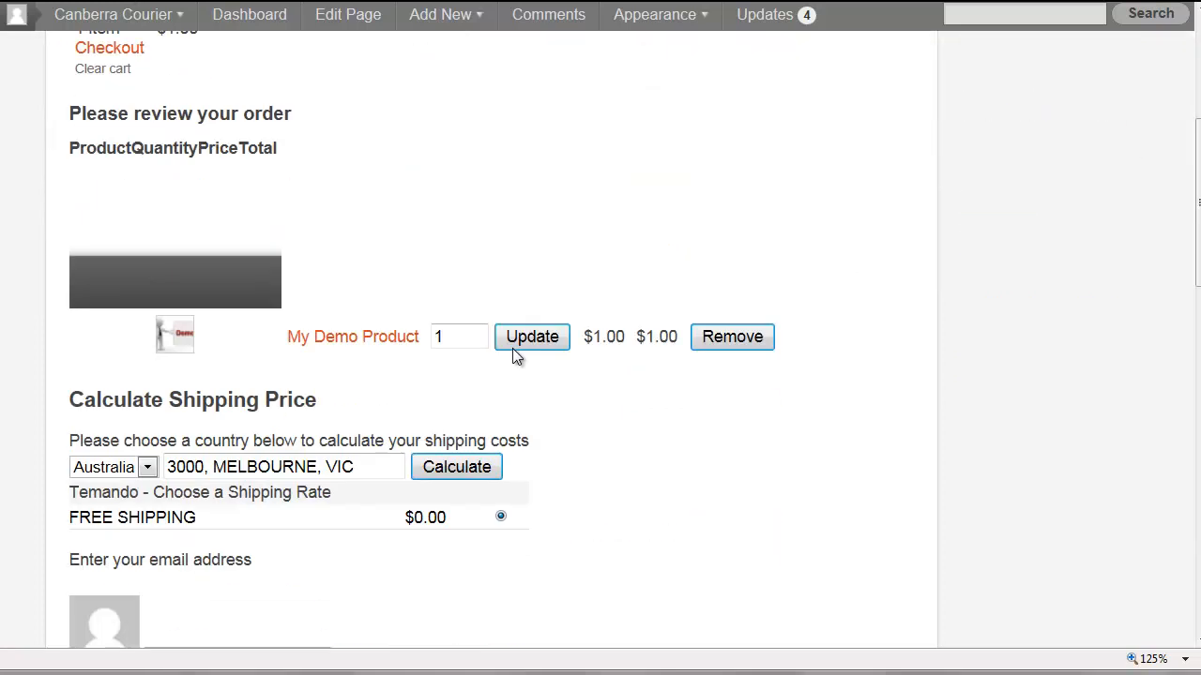
pyautogui.click(470, 469)
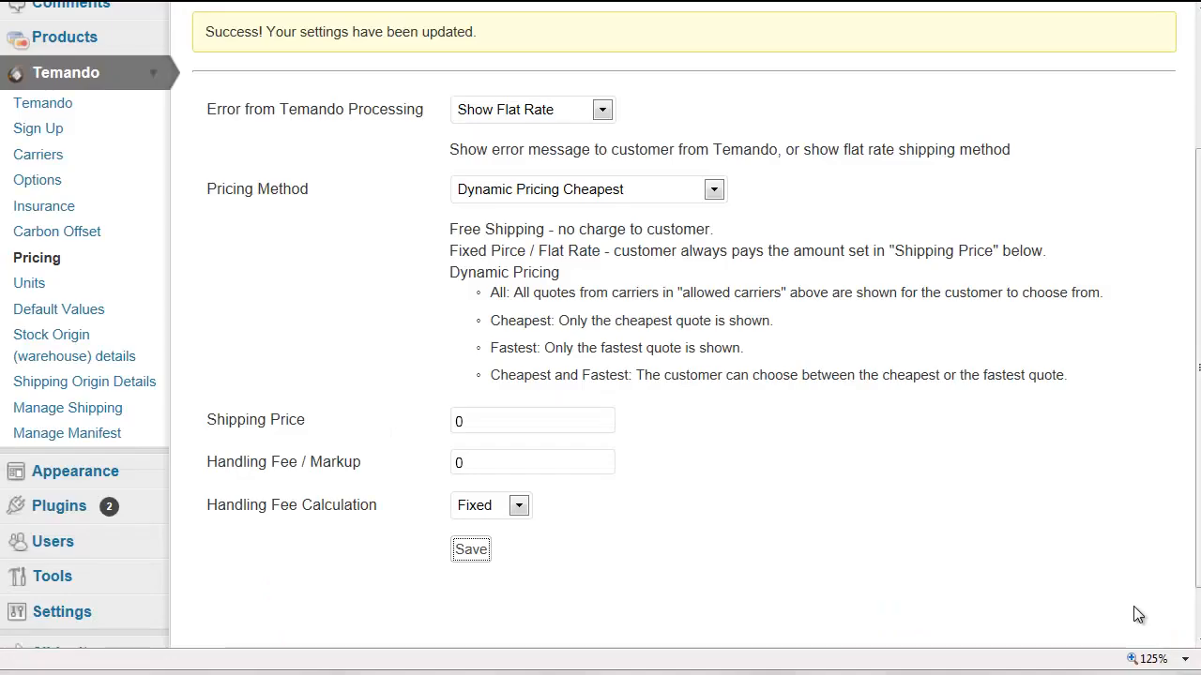
# - Set the Temando pricing method to Dynamic Pricing All and save
pyautogui.click(713, 190)
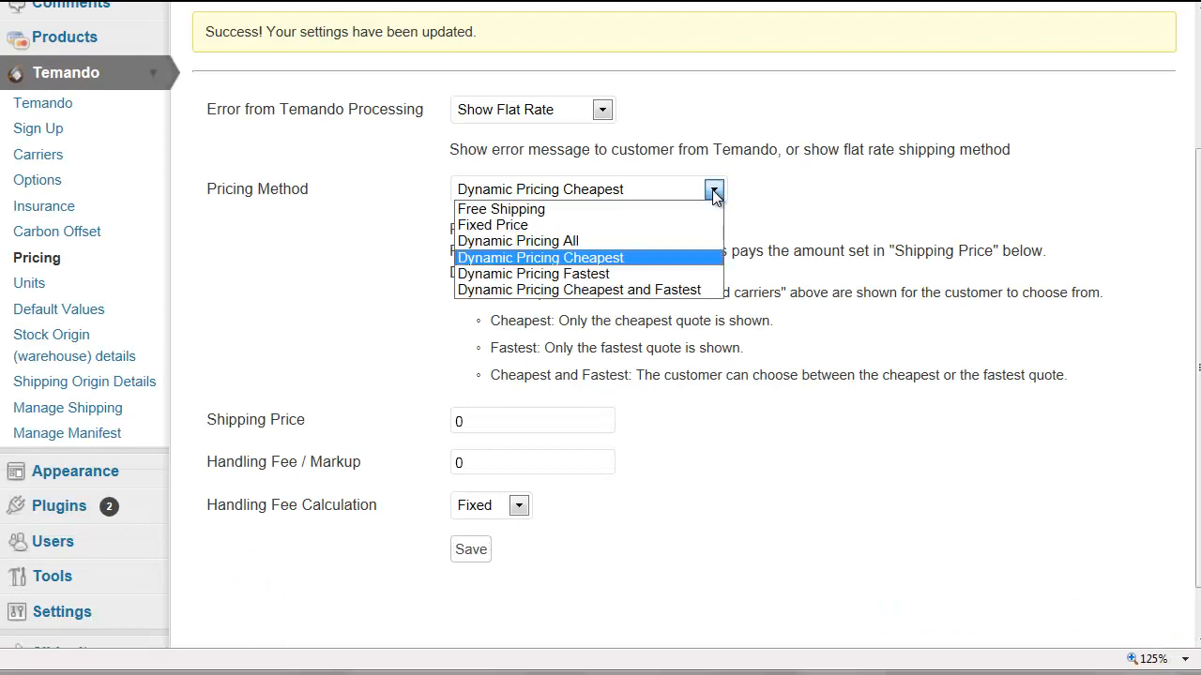
pyautogui.click(687, 241)
pyautogui.click(472, 550)
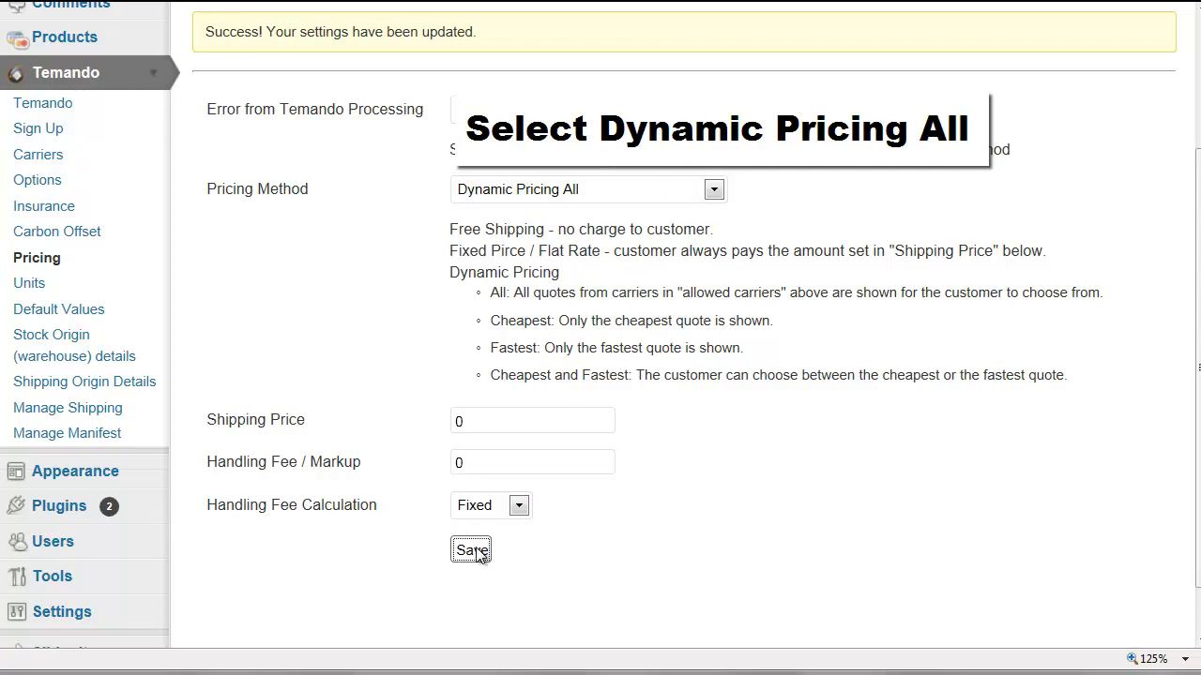
# - Untick Australian Air Express-residential, Bluestar, Capital Transport and Couriers Please; allow Fastway Couriers Adhoc; save
pyautogui.click(52, 164)
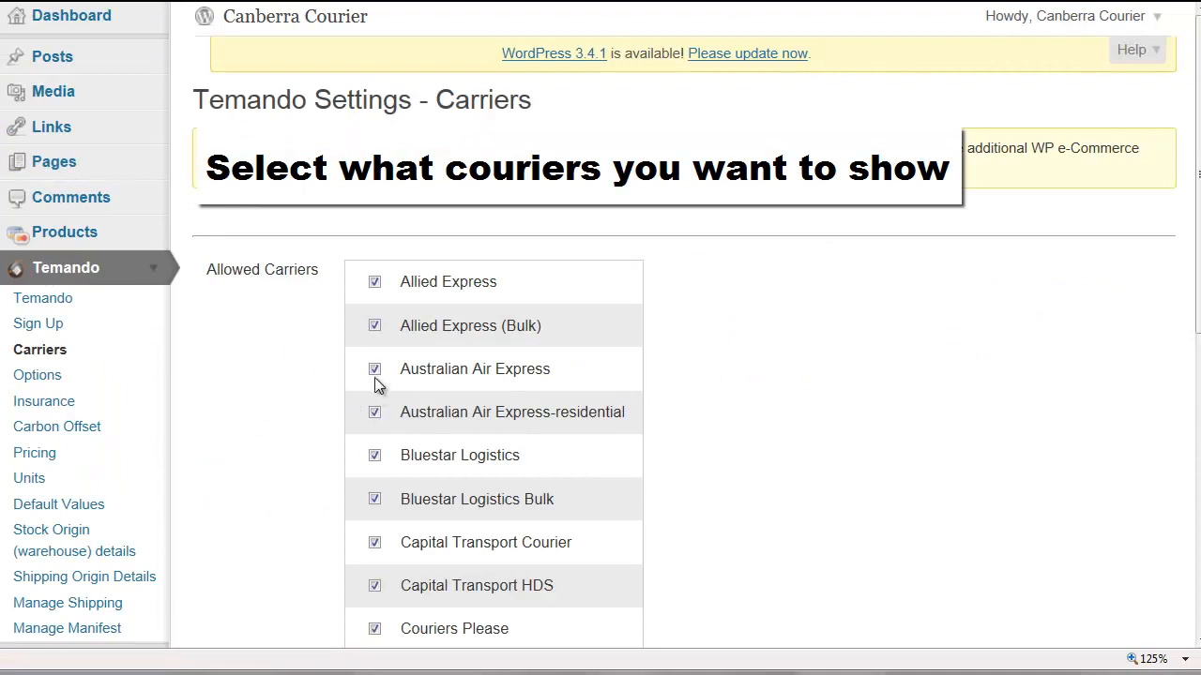
pyautogui.click(375, 414)
pyautogui.click(374, 456)
pyautogui.click(374, 499)
pyautogui.click(375, 542)
pyautogui.click(374, 586)
pyautogui.click(374, 628)
pyautogui.scroll(-4, 635, 466)
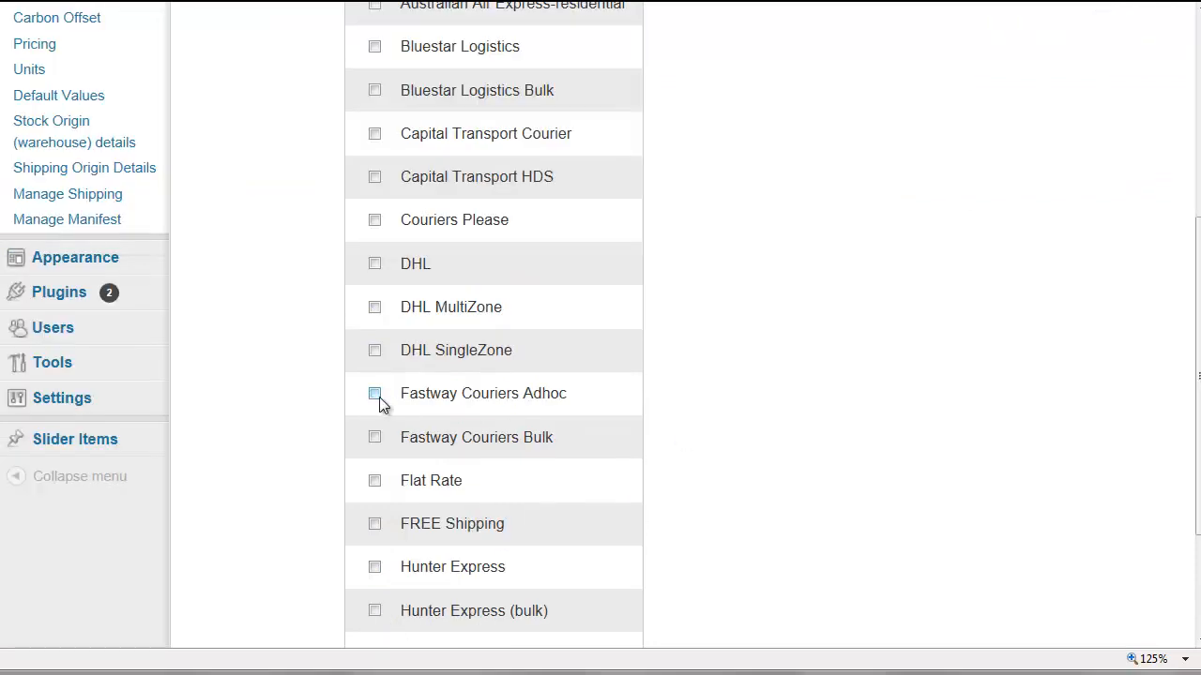
pyautogui.click(375, 395)
pyautogui.scroll(-2, 388, 482)
pyautogui.click(368, 555)
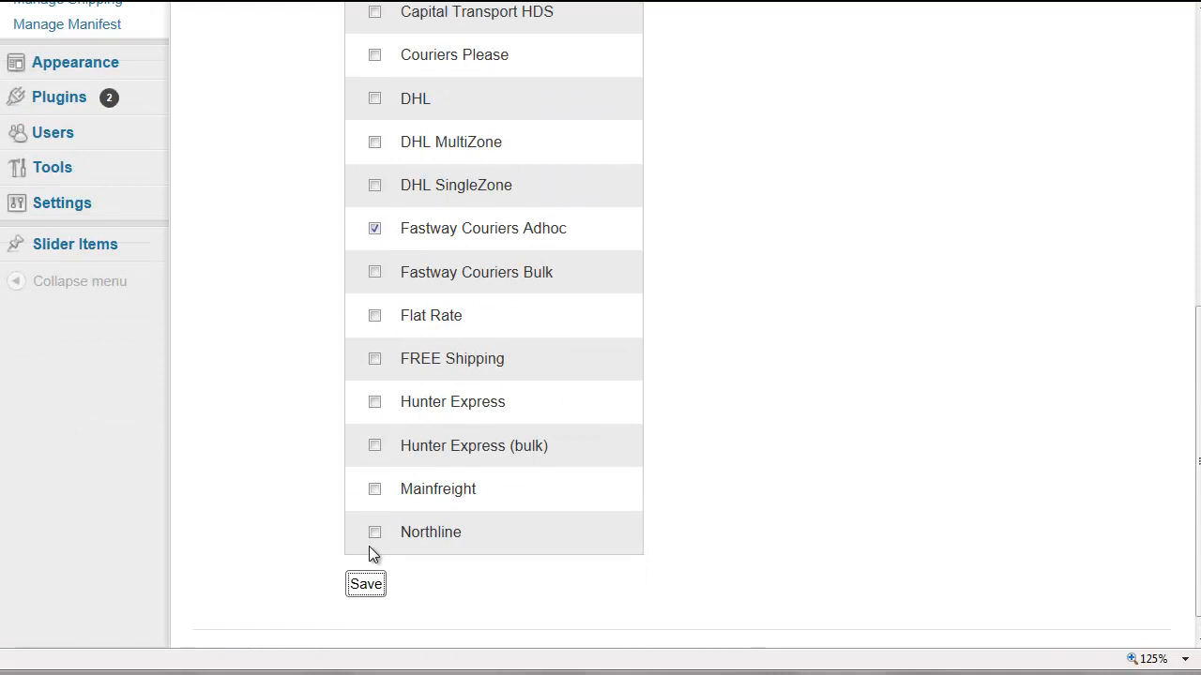
pyautogui.click(196, 1)
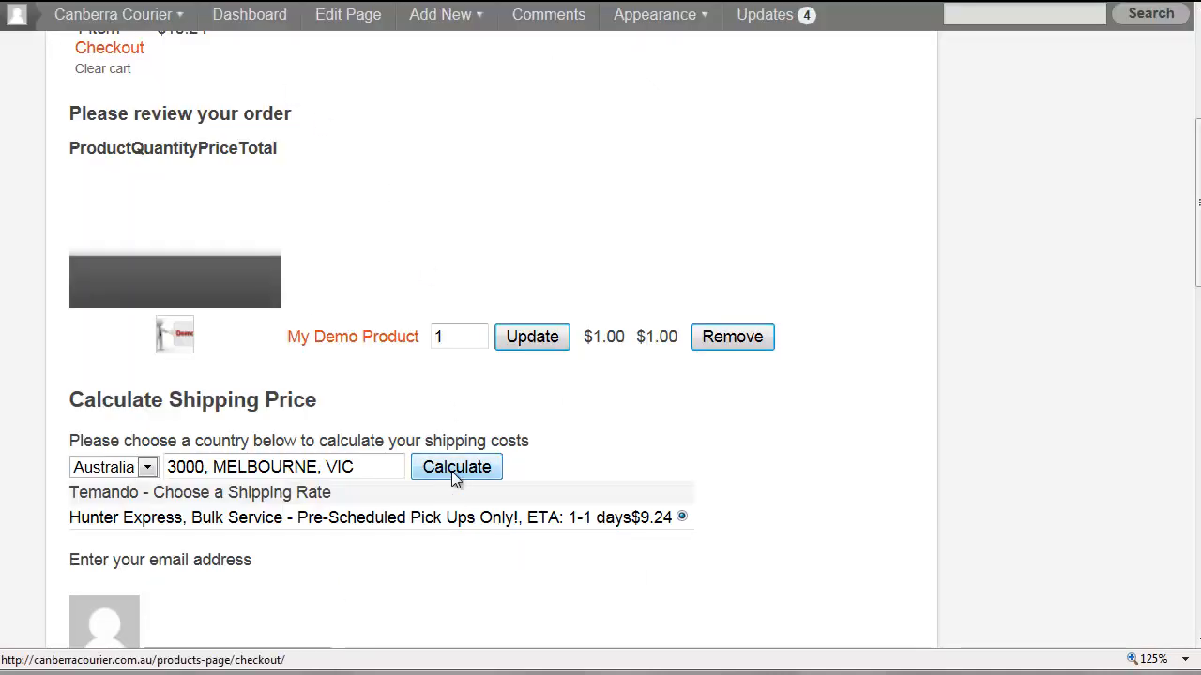
# - Calculate rates for 2000 SYDNEY, NSW, with Fastway Couriers cheapest at $6.41
pyautogui.click(452, 471)
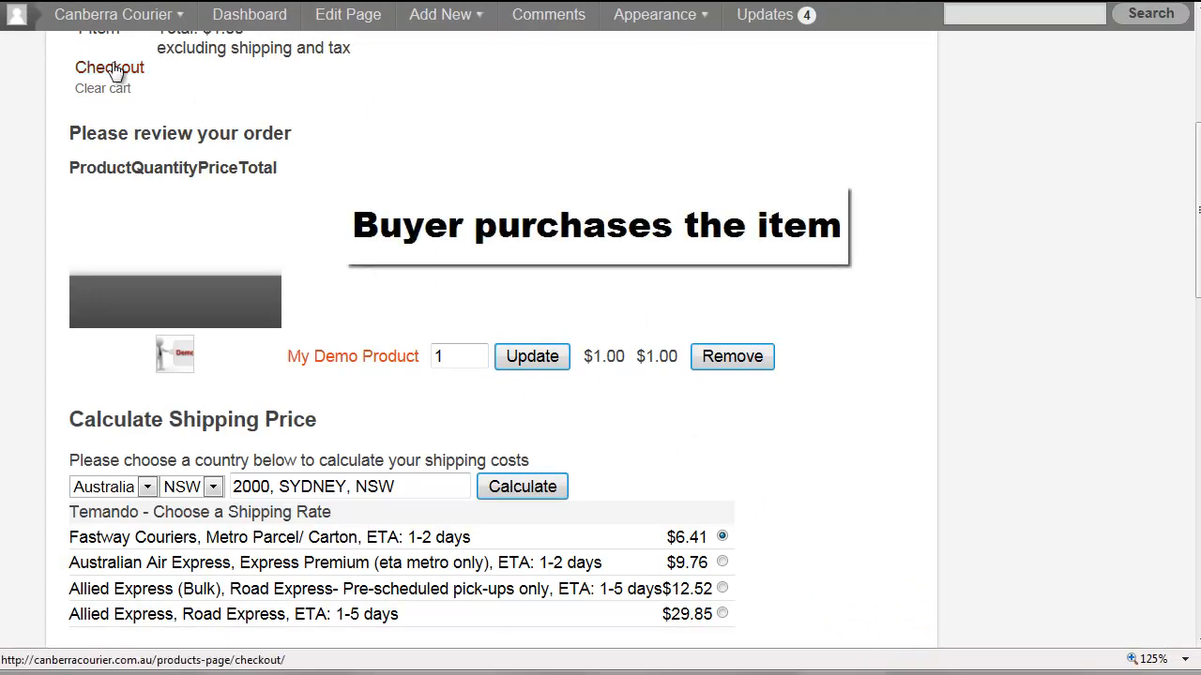
# - Review the checkout form and totals, then place the $7.41 My Demo Product order
pyautogui.scroll(-3, 489, 228)
pyautogui.scroll(-1, 489, 228)
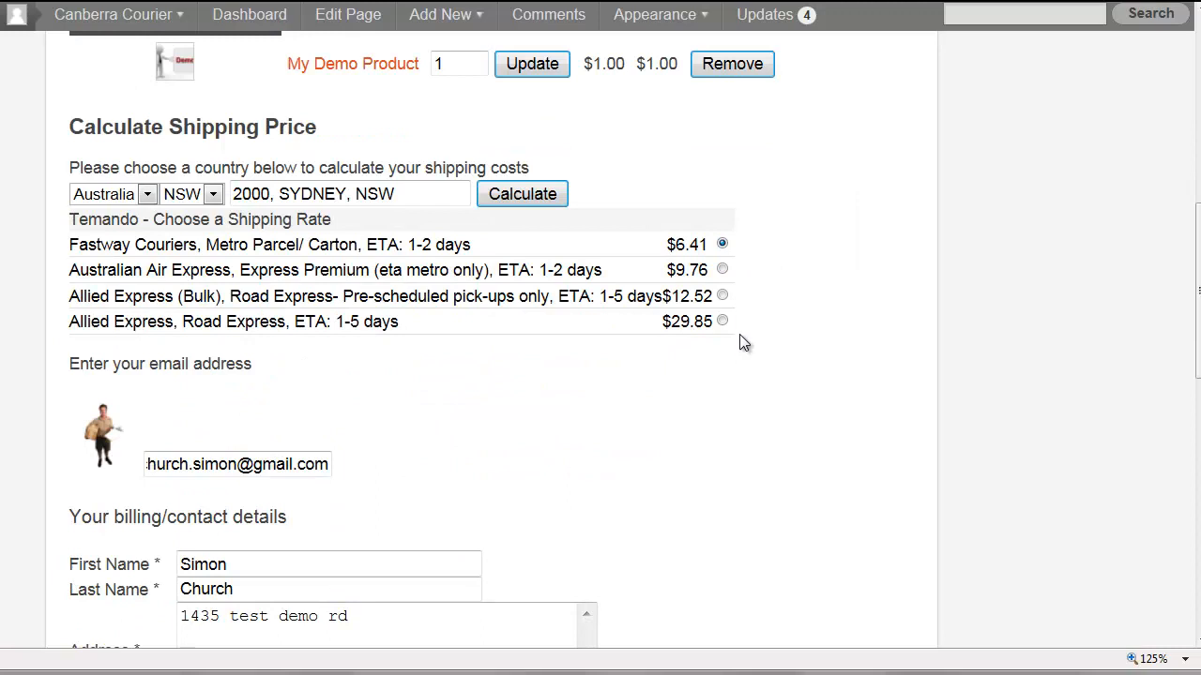
pyautogui.scroll(-4, 664, 353)
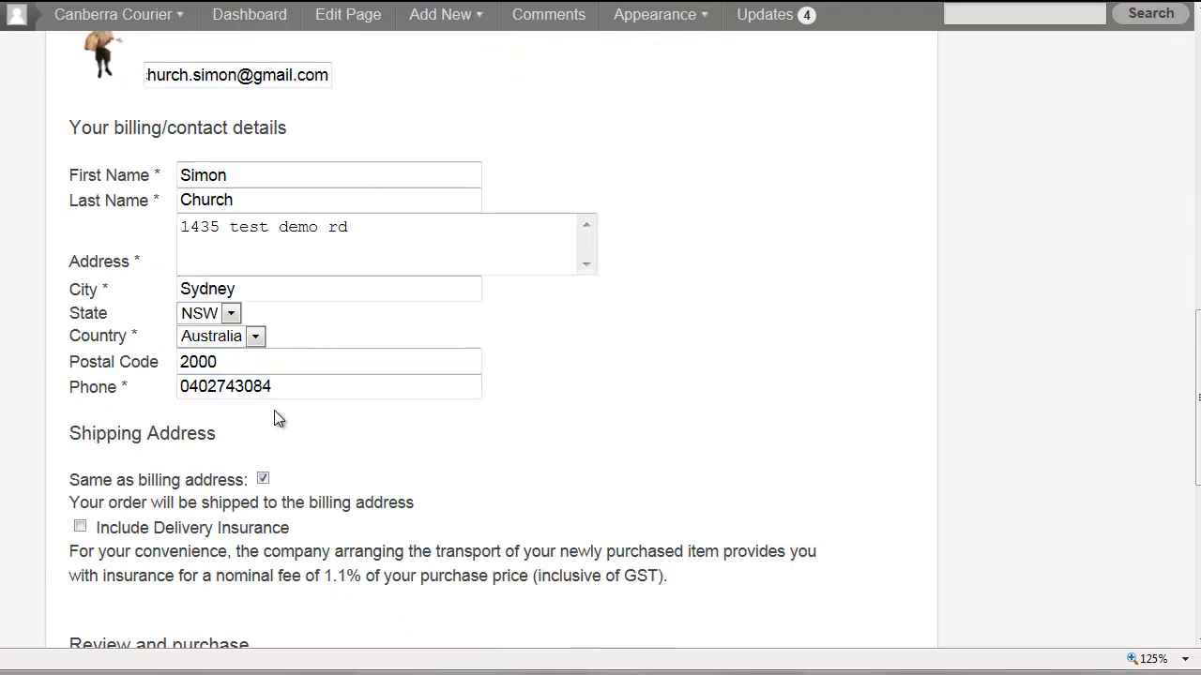
pyautogui.scroll(-3, 309, 421)
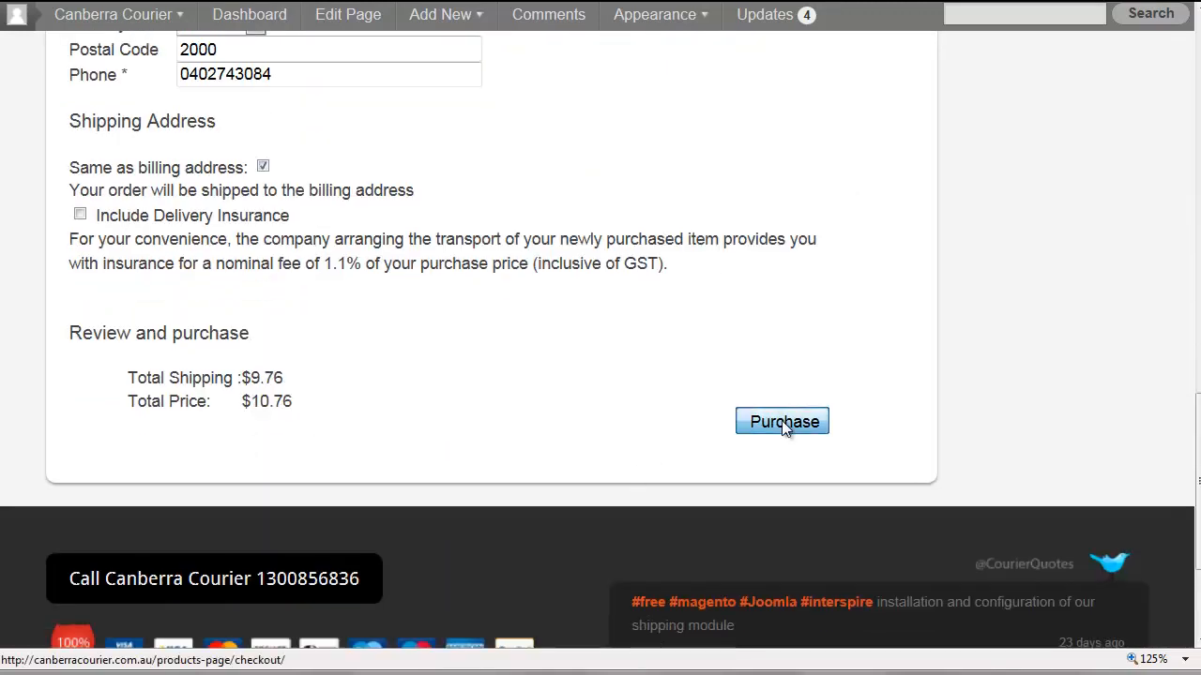
pyautogui.click(782, 420)
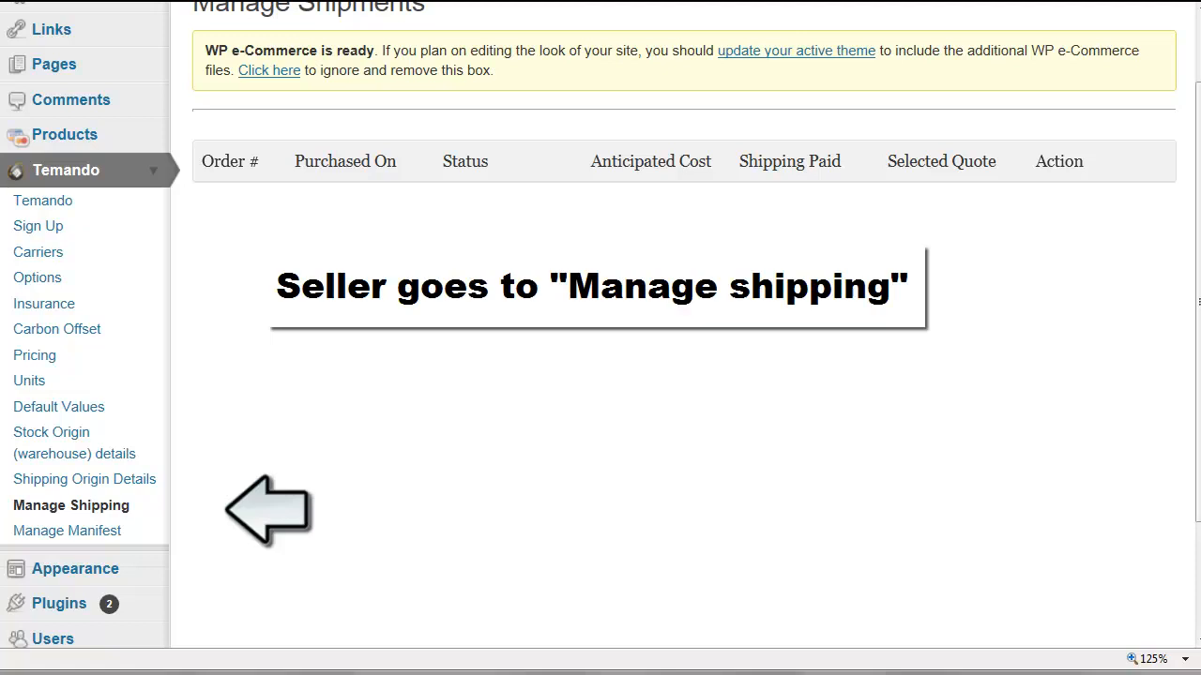
# - Refresh the Manage Shipments list and open the new Pending order's details
pyautogui.click(102, 518)
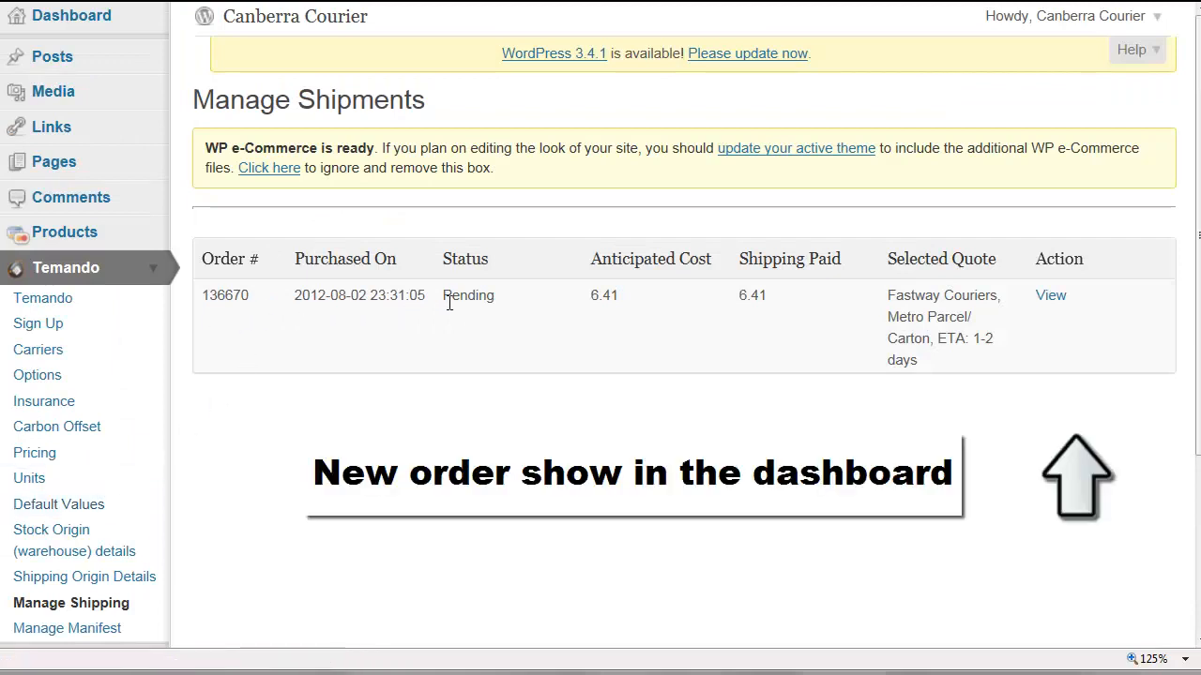
pyautogui.click(1051, 296)
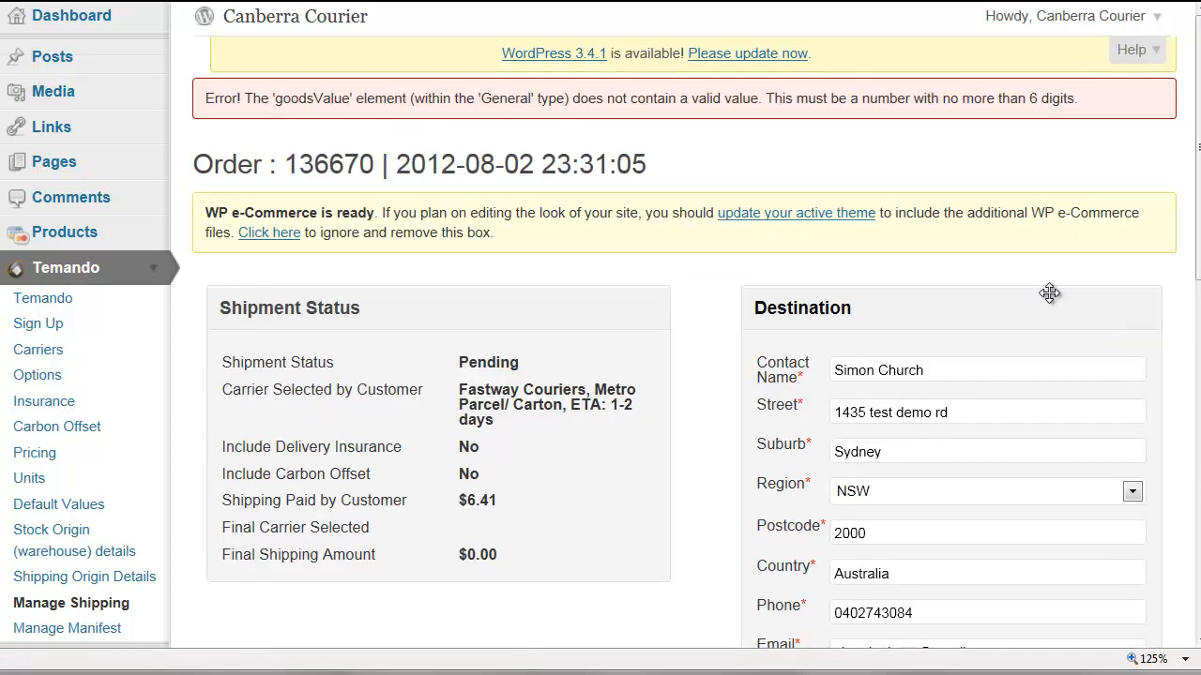
# - Import My Demo Product into a box to ship, set its value to 1, and save for quotes
pyautogui.scroll(-3, 1049, 292)
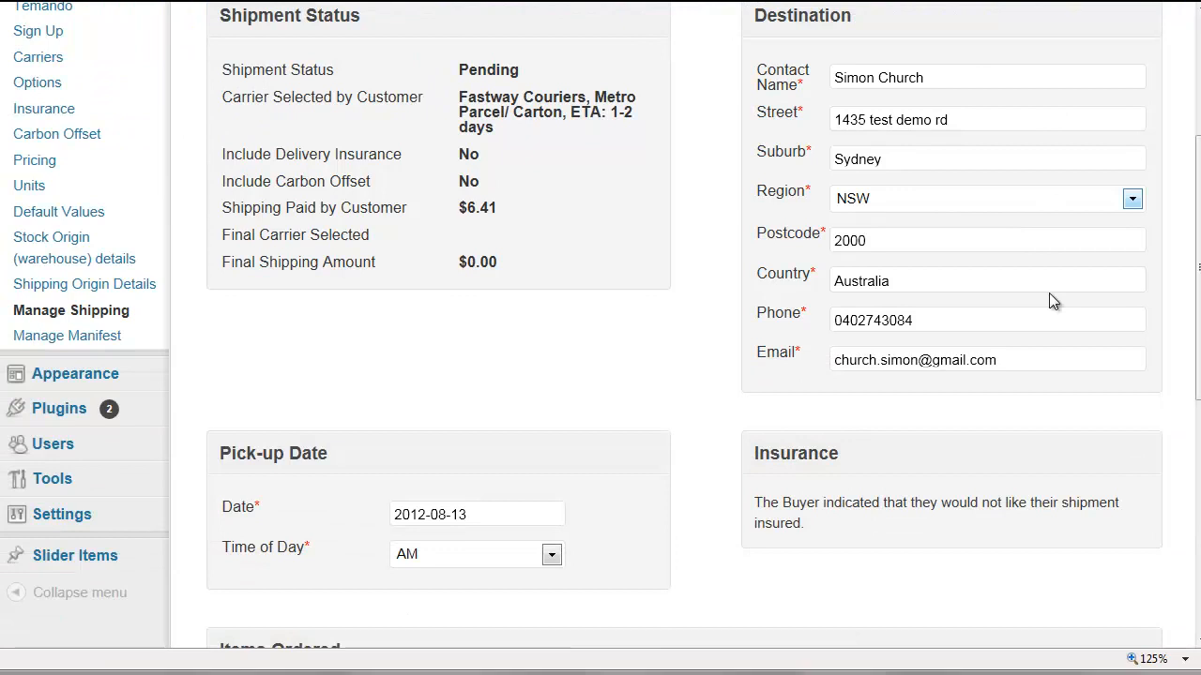
pyautogui.scroll(-2, 1048, 293)
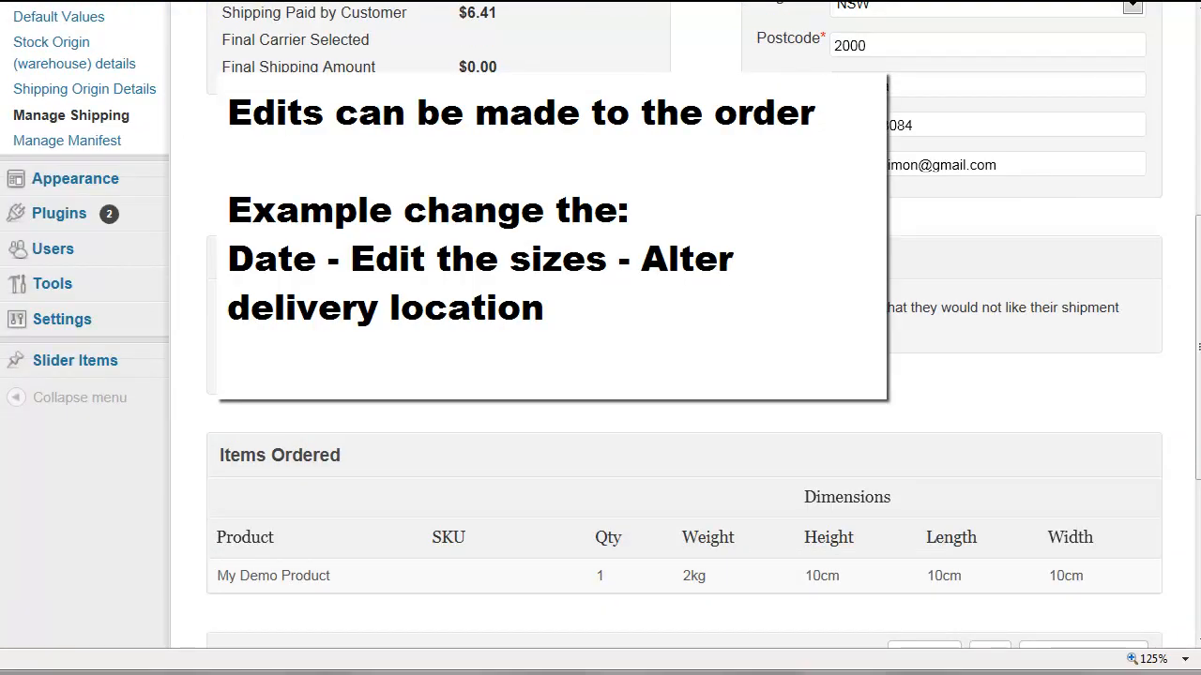
pyautogui.scroll(-2, 822, 310)
pyautogui.scroll(-2, 822, 309)
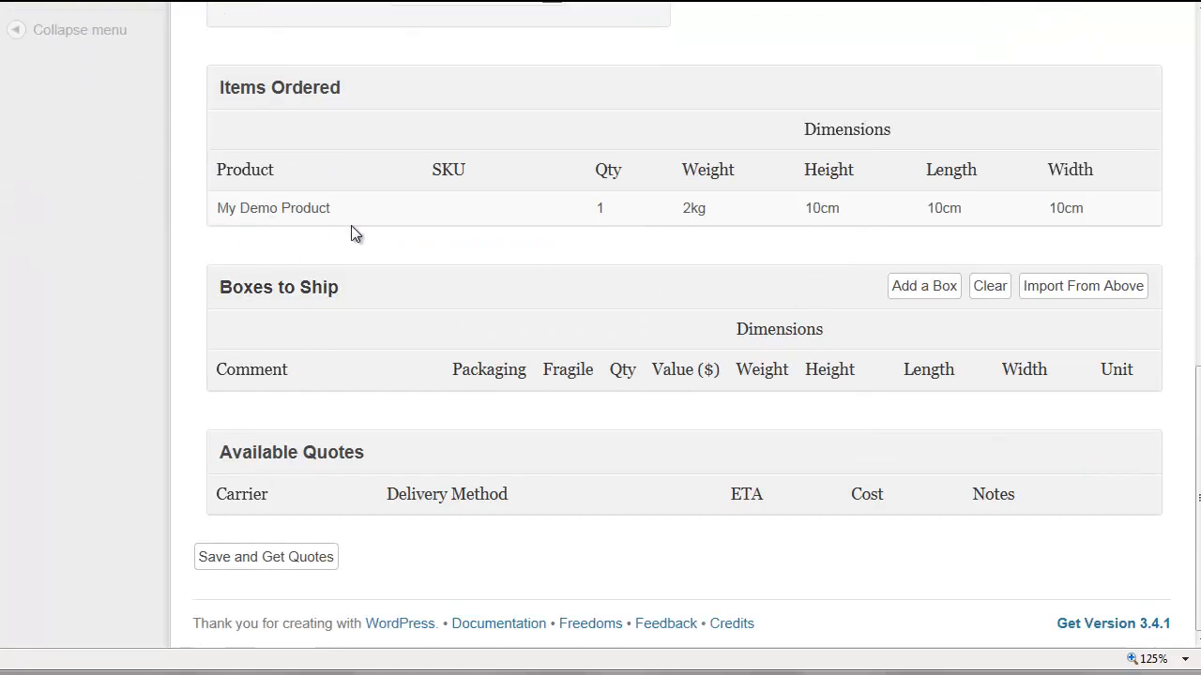
pyautogui.click(1063, 286)
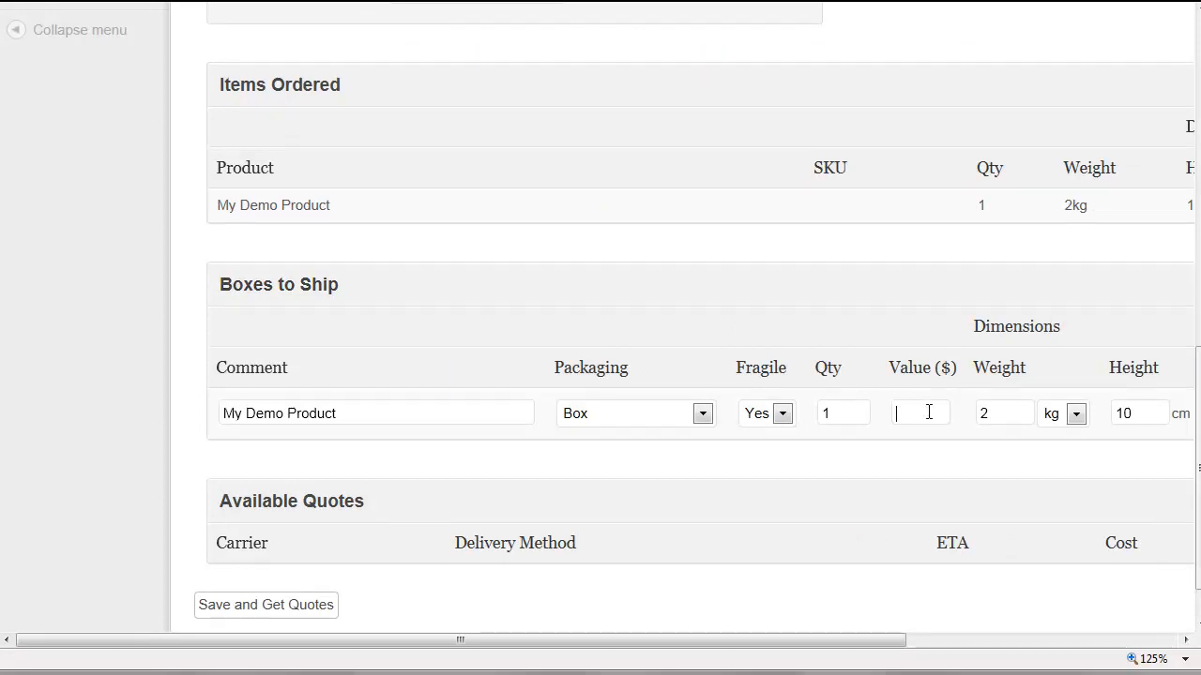
pyautogui.moveTo(844, 641); pyautogui.dragTo(983, 645)
pyautogui.write('1')
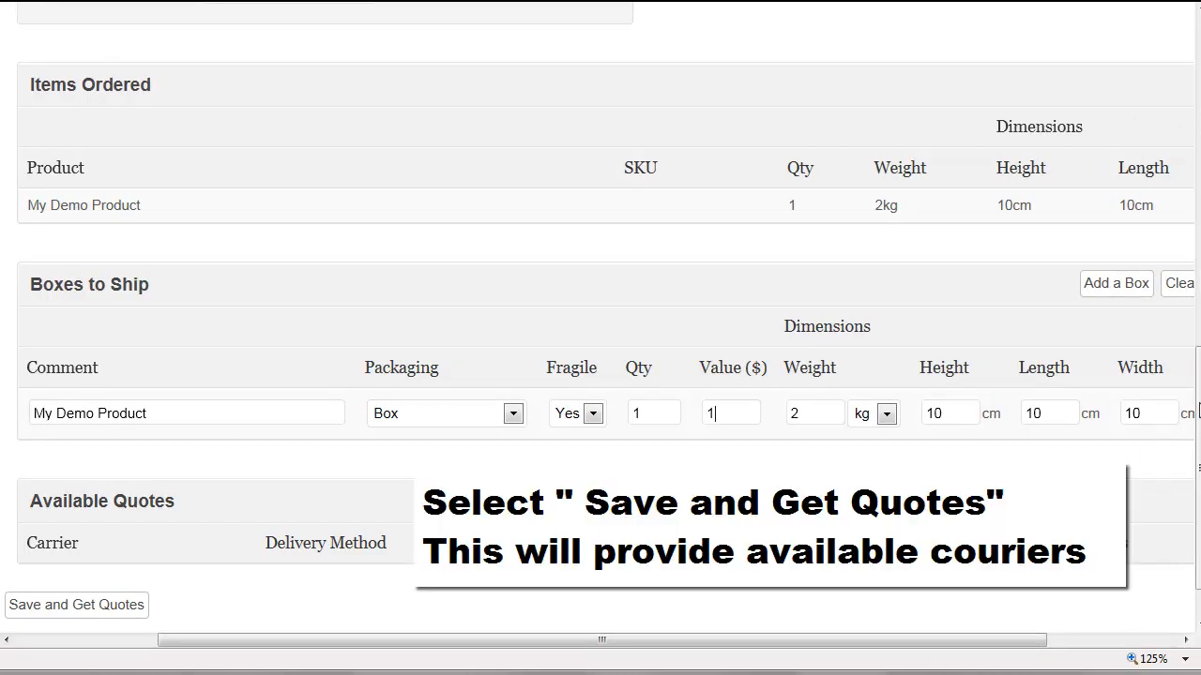
pyautogui.scroll(-2, 1193, 413)
pyautogui.click(111, 548)
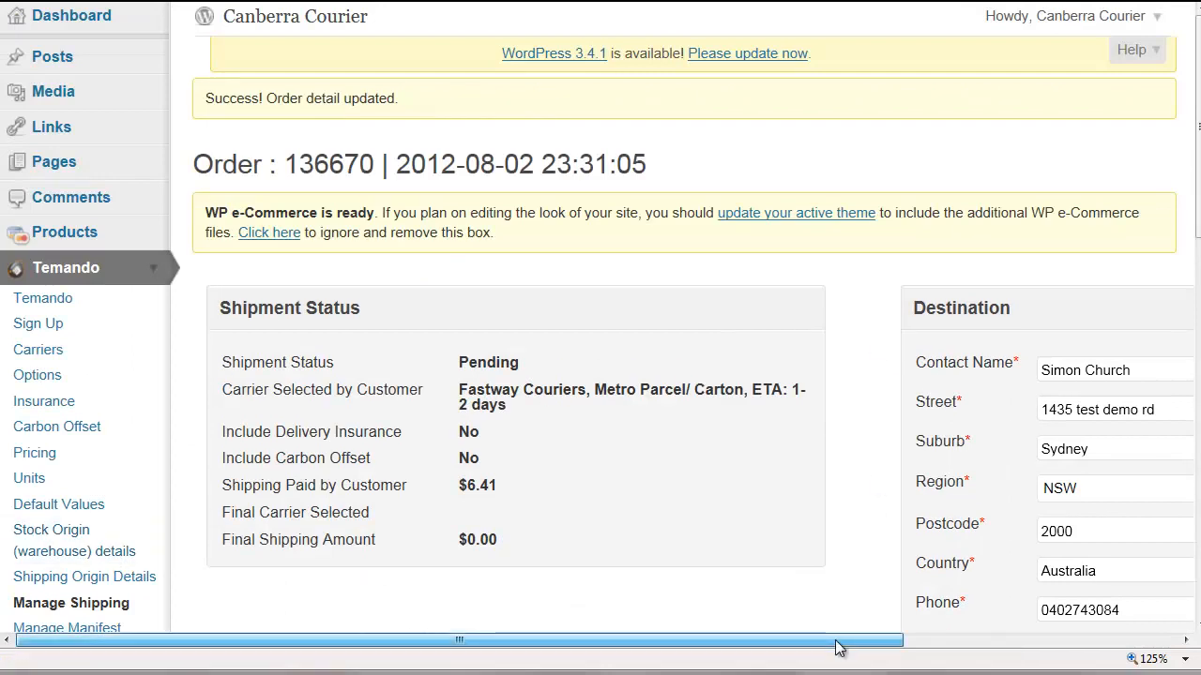
# - Book the Fastway Couriers Metro Parcel/ Carton quote at AUD 6.41
pyautogui.moveTo(839, 643); pyautogui.dragTo(903, 646)
pyautogui.scroll(-2, 920, 474)
pyautogui.scroll(-9, 920, 470)
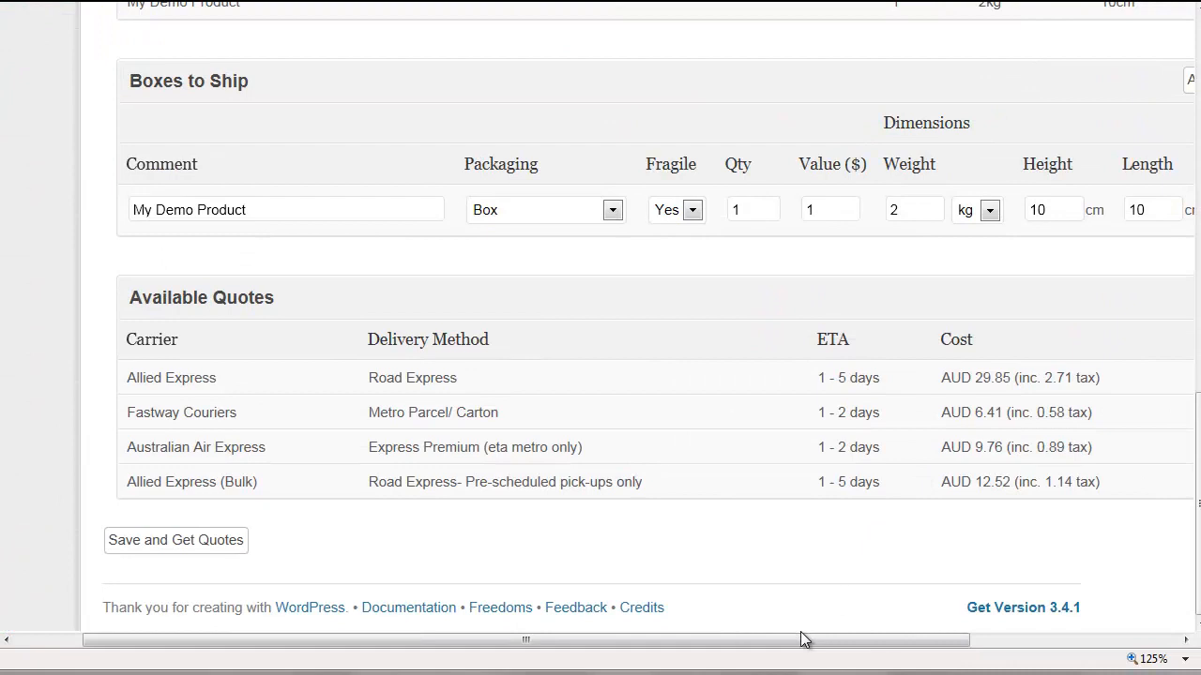
pyautogui.moveTo(802, 639); pyautogui.dragTo(1021, 638)
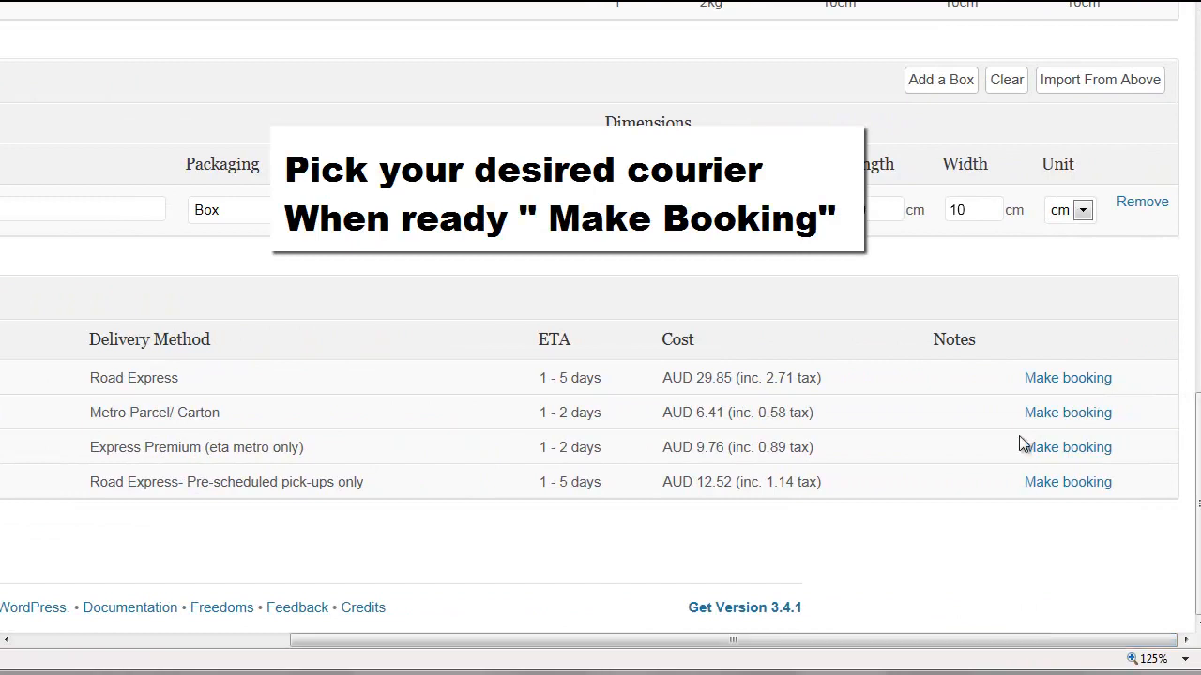
pyautogui.click(1044, 415)
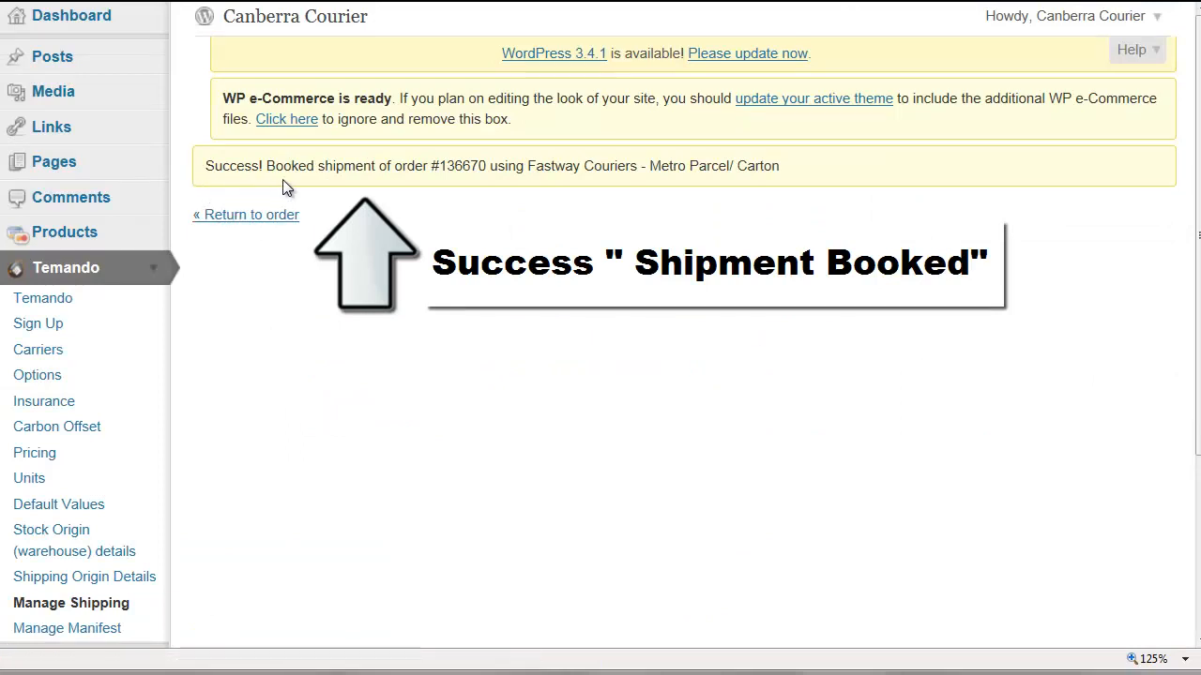
# - Return to the booked order and open its consignment label PDF, consignment_TL0000024392.pdf
pyautogui.click(225, 216)
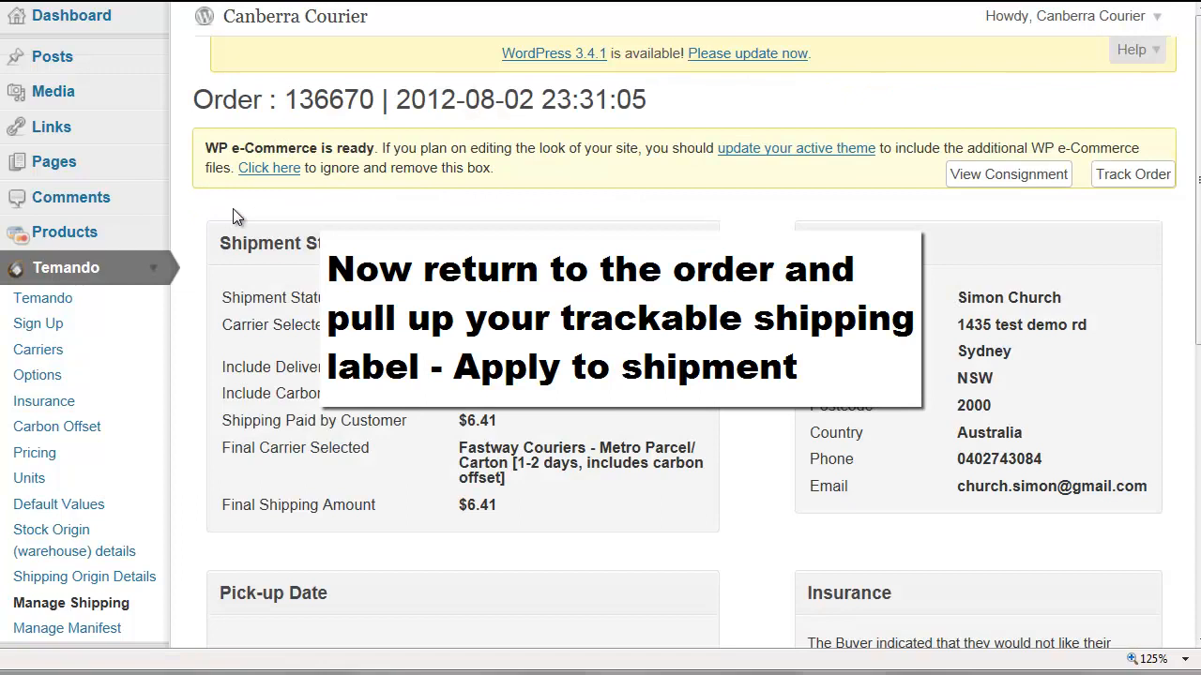
pyautogui.click(981, 180)
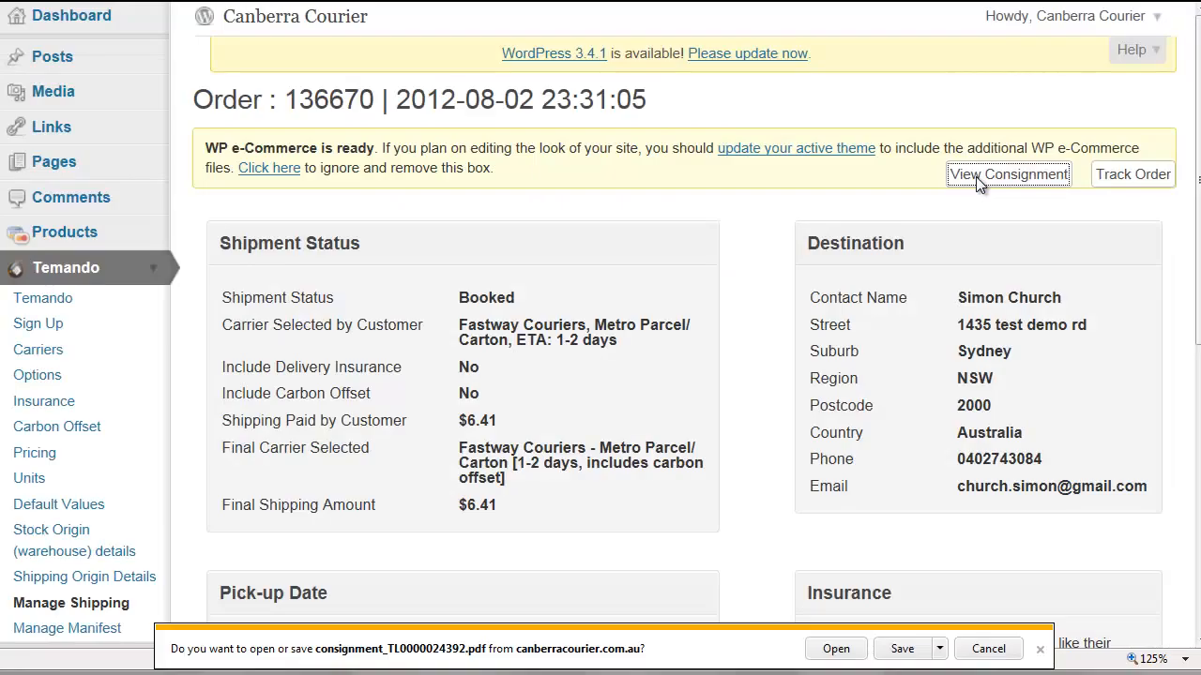
pyautogui.click(847, 650)
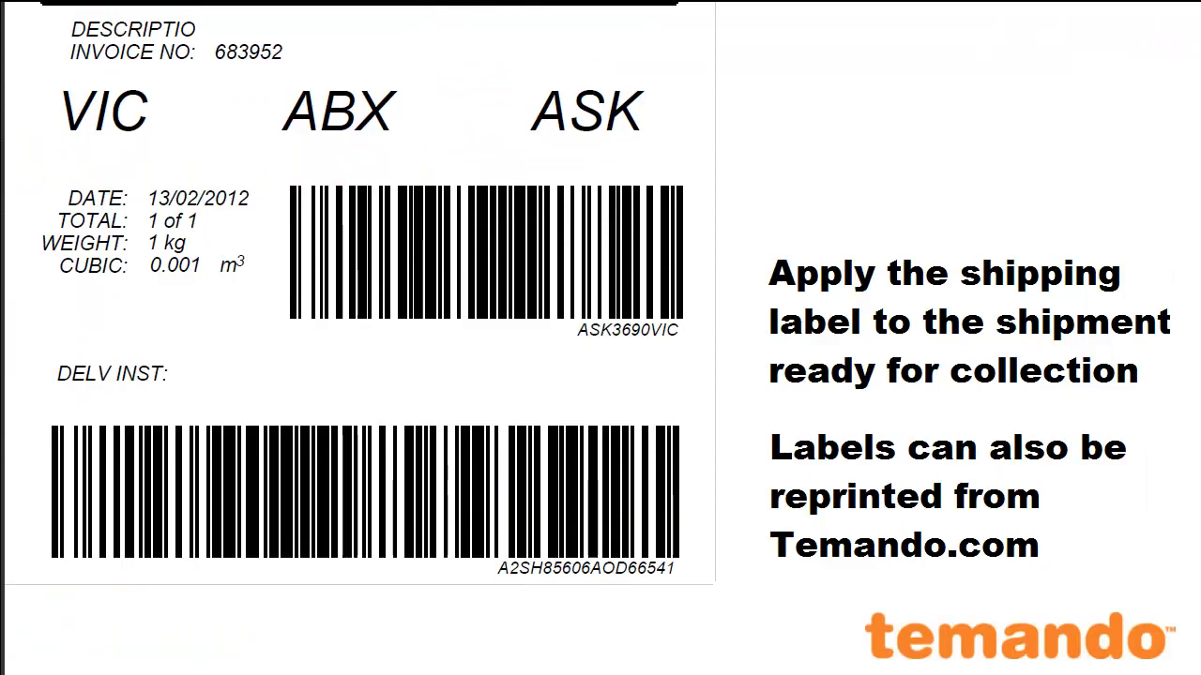